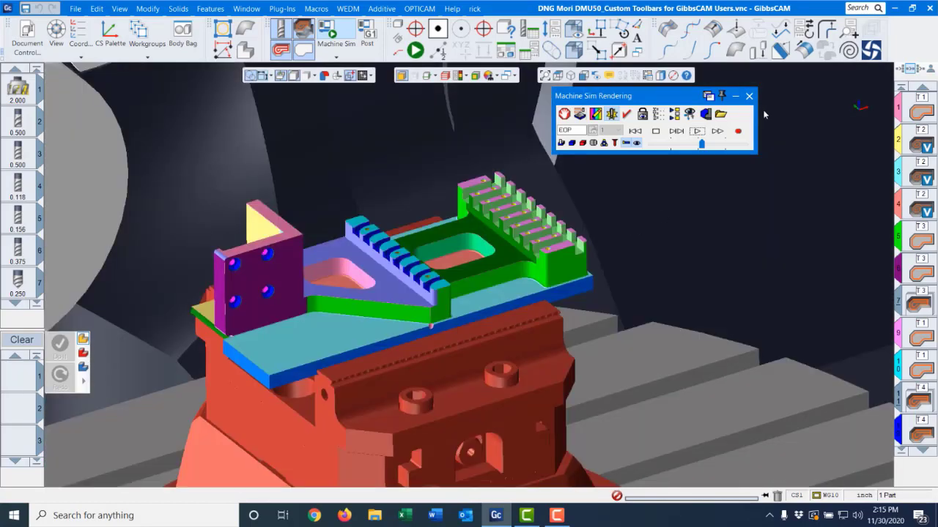
Step: Exit machine simulation and extract geometry from the two pocketed web faces and the top face of the slotted block
click(749, 96)
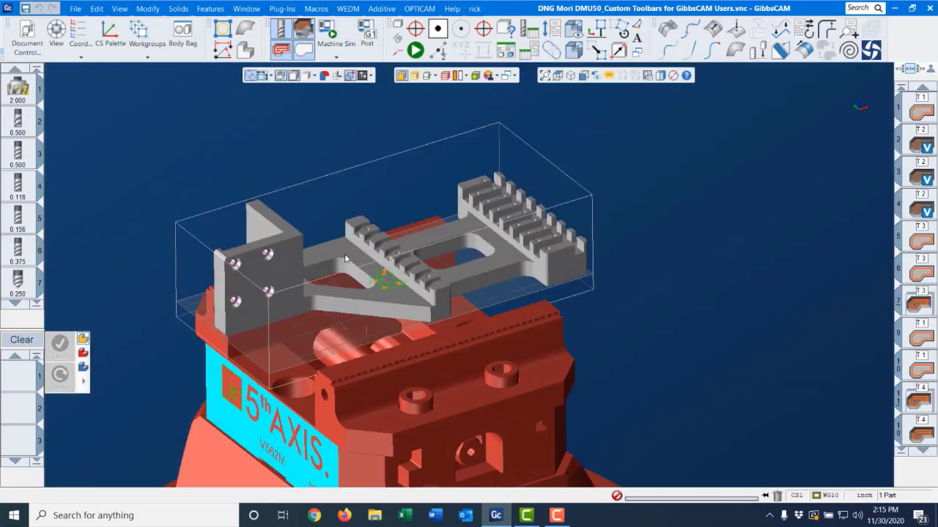
middle_drag(416, 150, 482, 132)
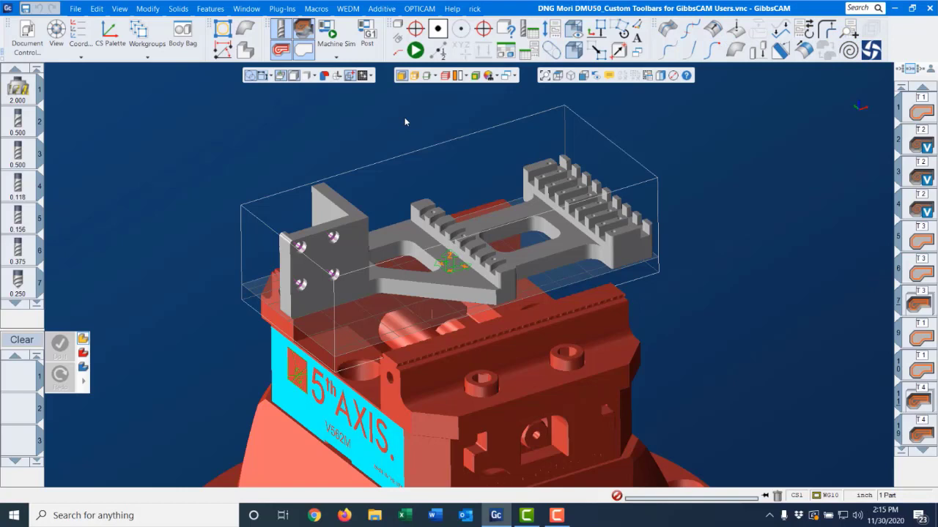
click(410, 240)
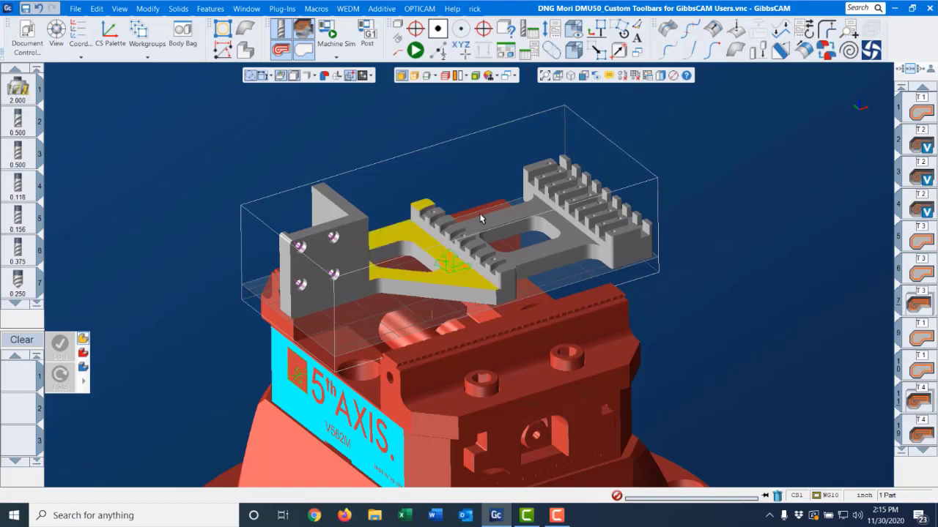
shift+click(501, 218)
shift+click(542, 166)
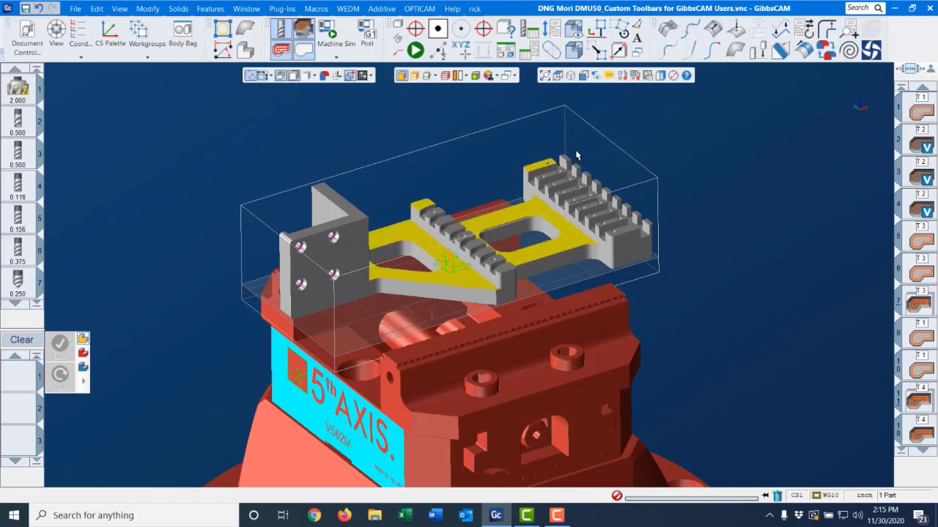
click(660, 76)
click(502, 124)
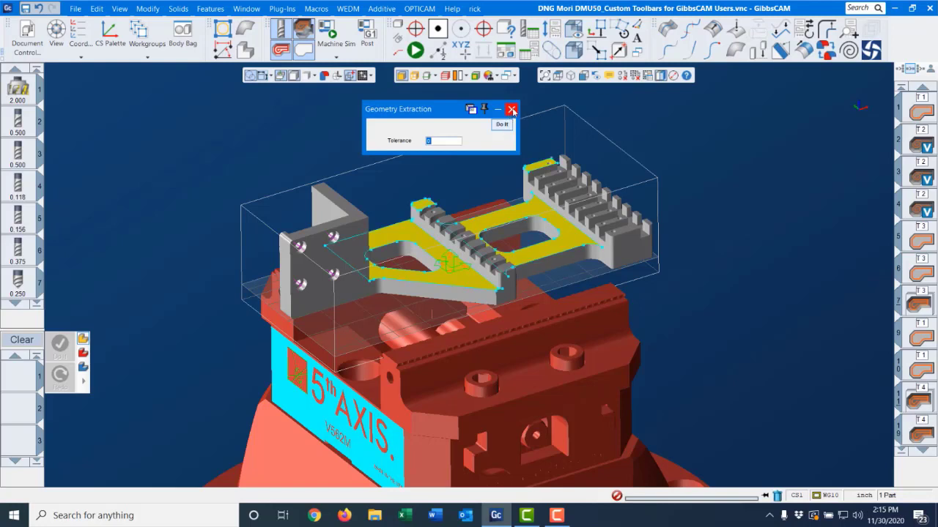
click(511, 110)
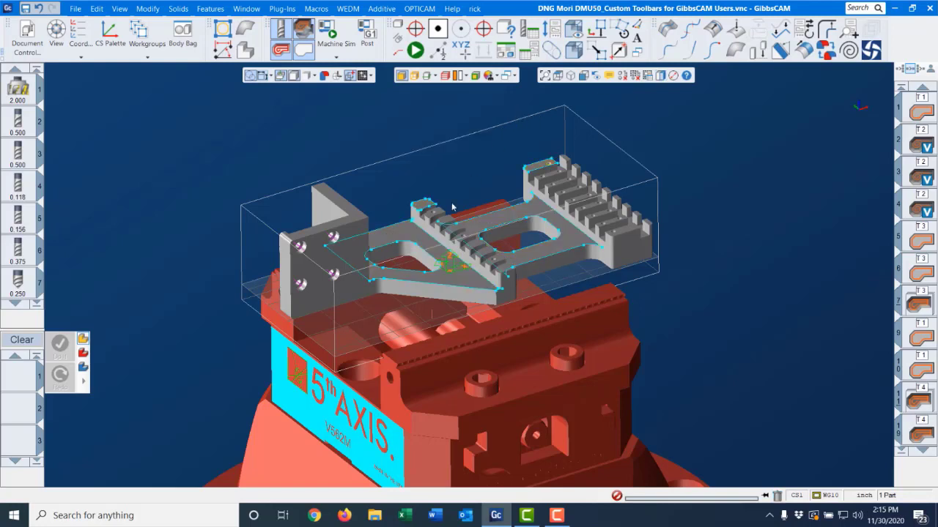
Step: Add a point midway along the triangular pocket's back edge and another at the center of its corner arc
click(438, 51)
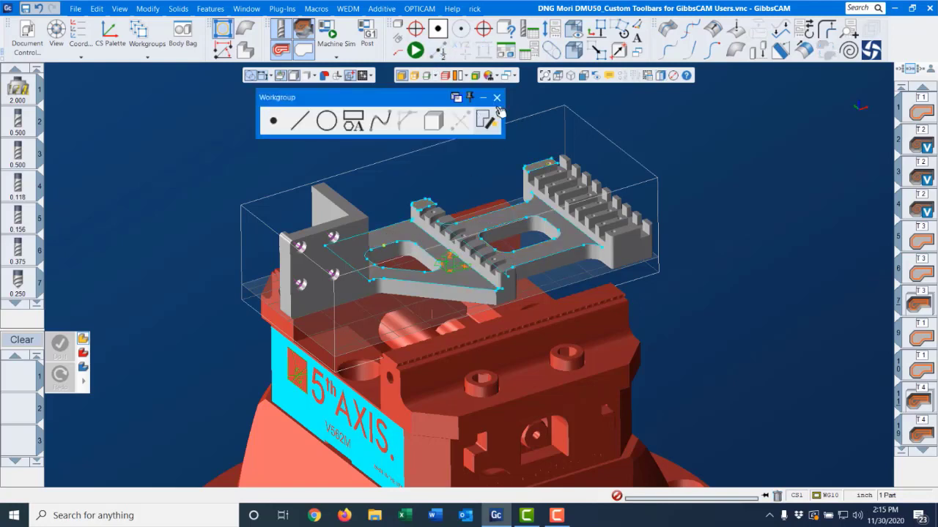
click(489, 119)
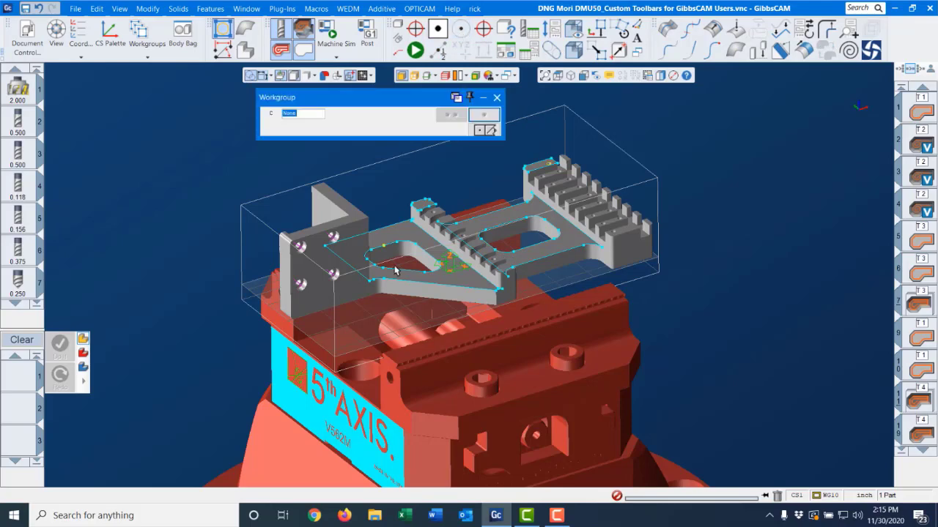
click(487, 129)
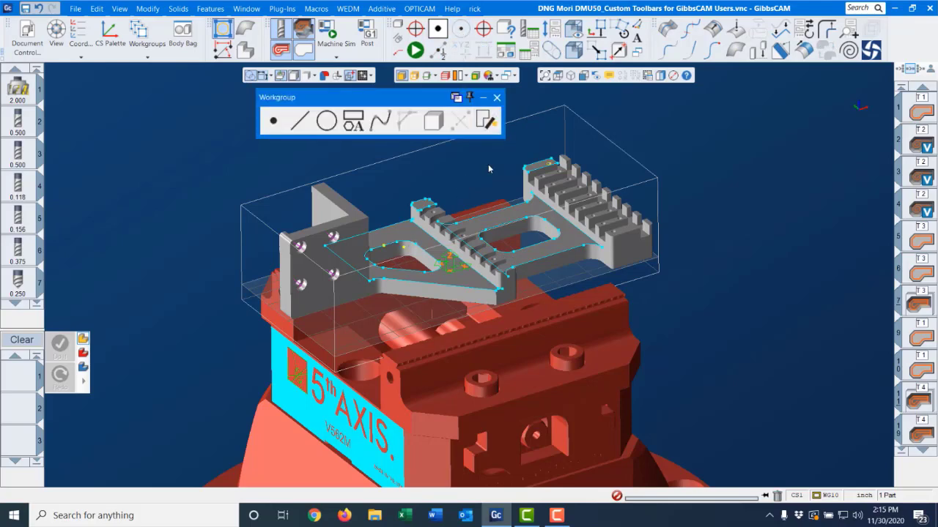
Step: Dimension the diameter of the small hole on the end pad of the slotted block and close the geometry palette
scroll(560, 154, up, 5)
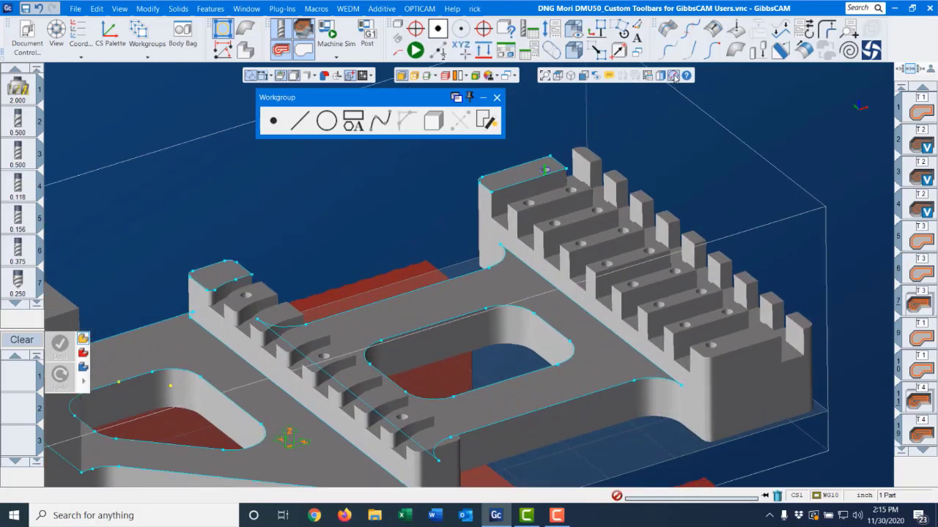
click(673, 76)
click(544, 173)
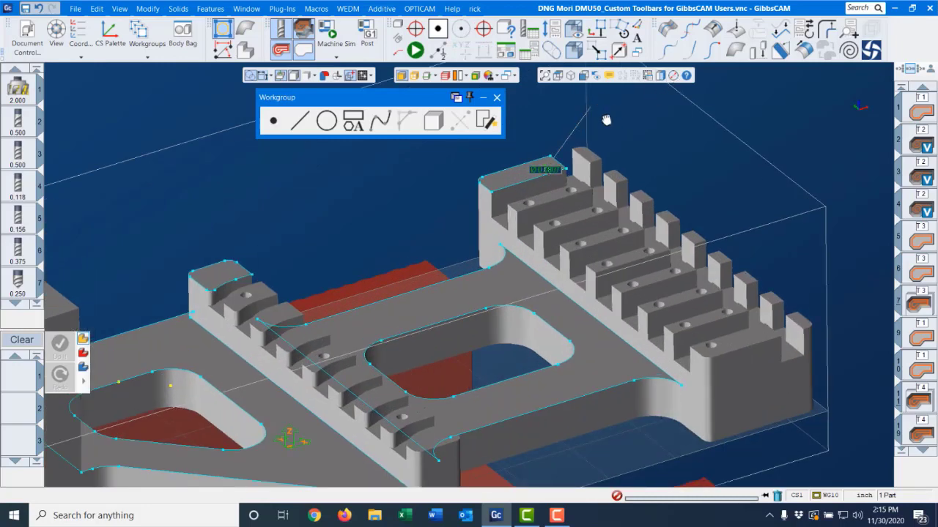
click(497, 97)
scroll(454, 190, down, 5)
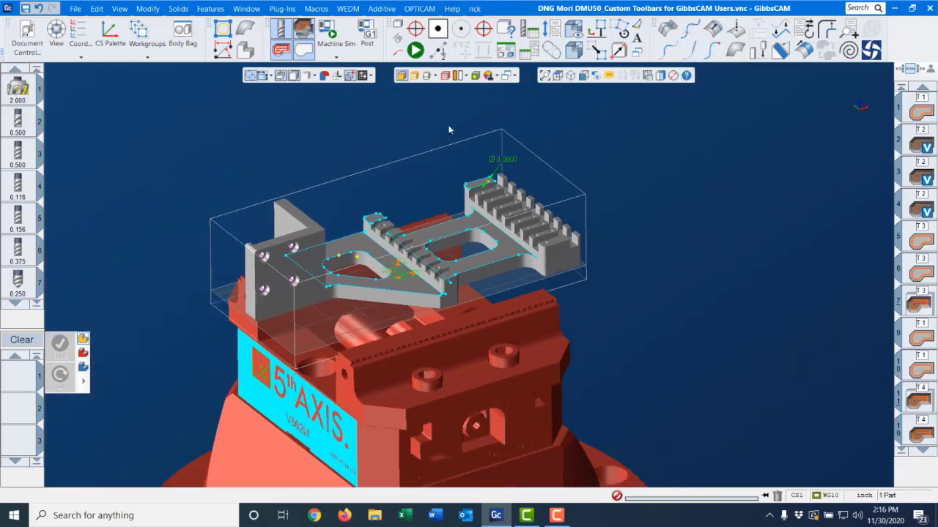
middle_drag(387, 185, 424, 205)
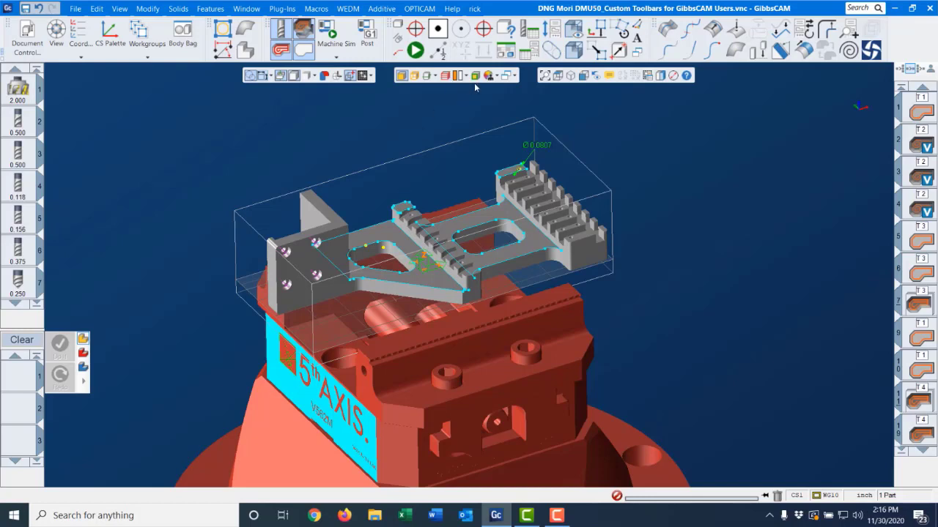
Step: Load the customization profile Default Standard Profile.cui from the desktop's Training V12 > Custom Profiles folder and close the customization dialog
right_click(516, 12)
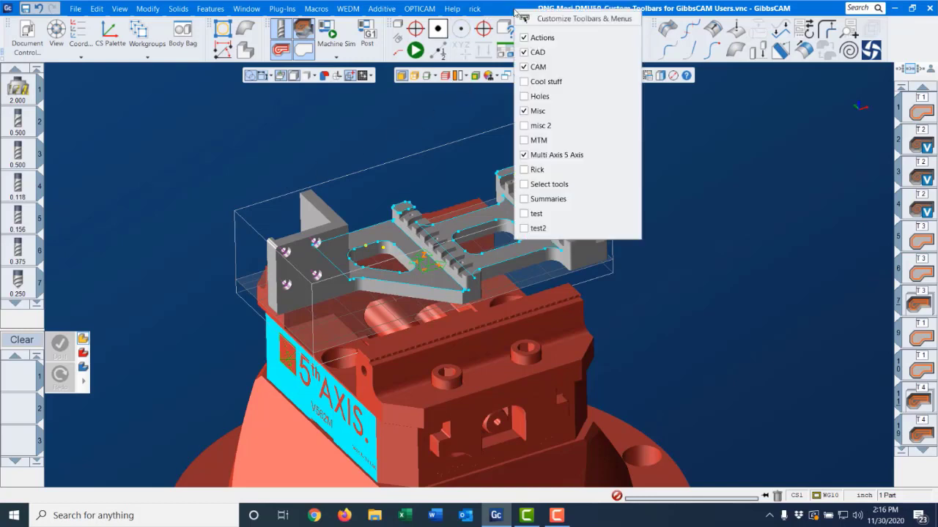
click(548, 18)
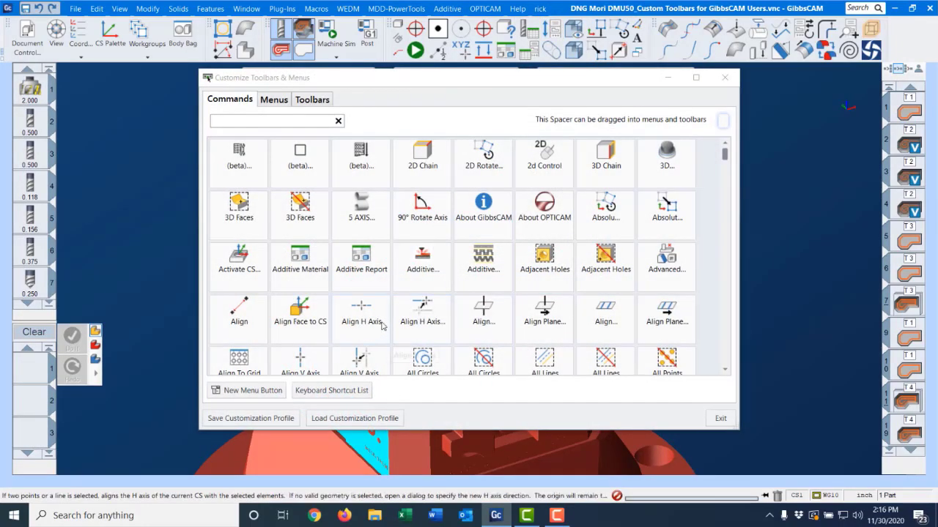
click(388, 417)
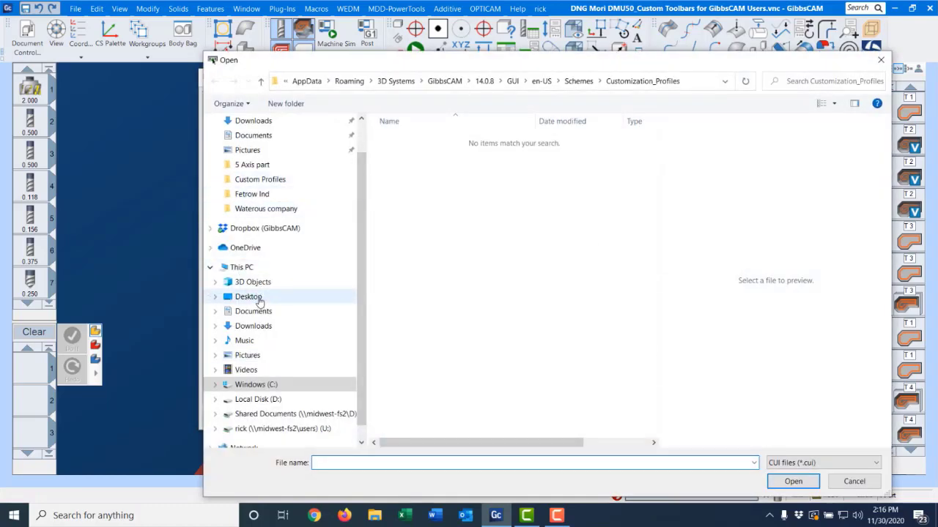
click(258, 301)
scroll(439, 308, down, 10)
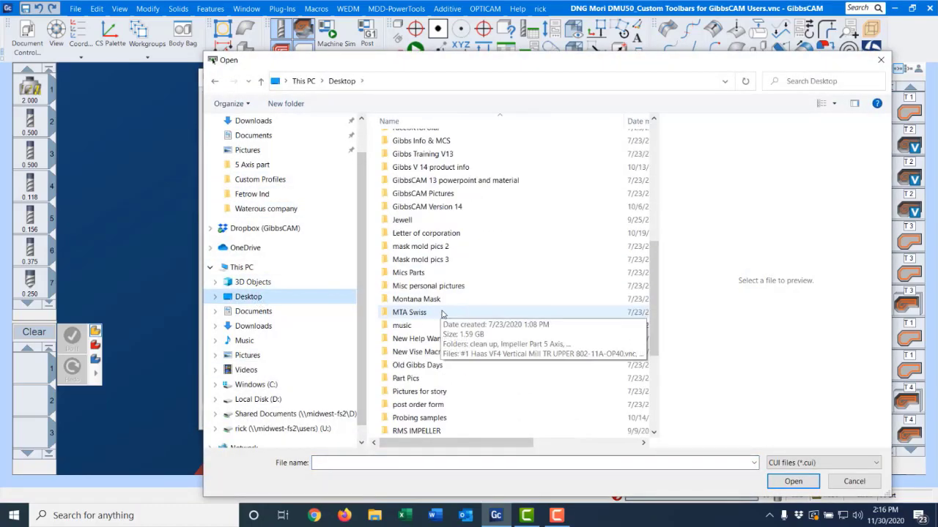
scroll(444, 365, down, 5)
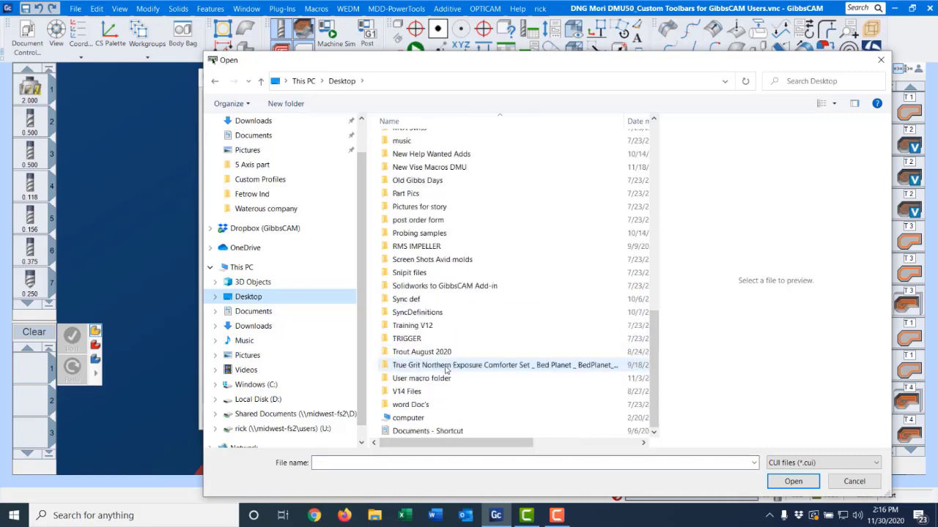
double_click(421, 323)
double_click(414, 152)
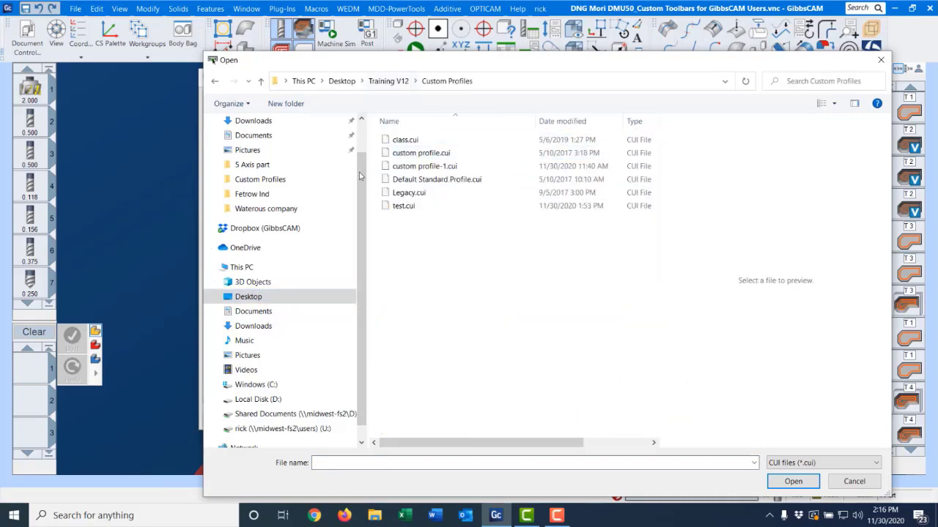
double_click(419, 180)
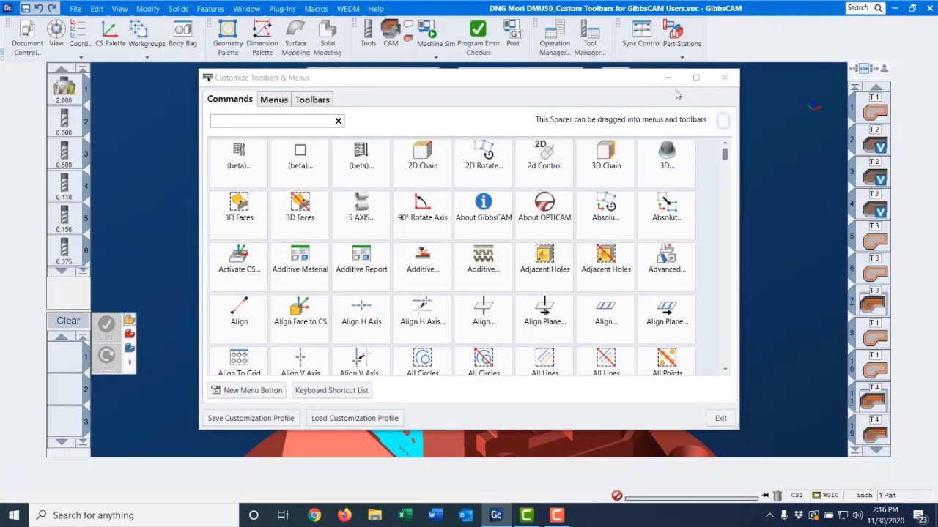
drag(627, 73, 614, 111)
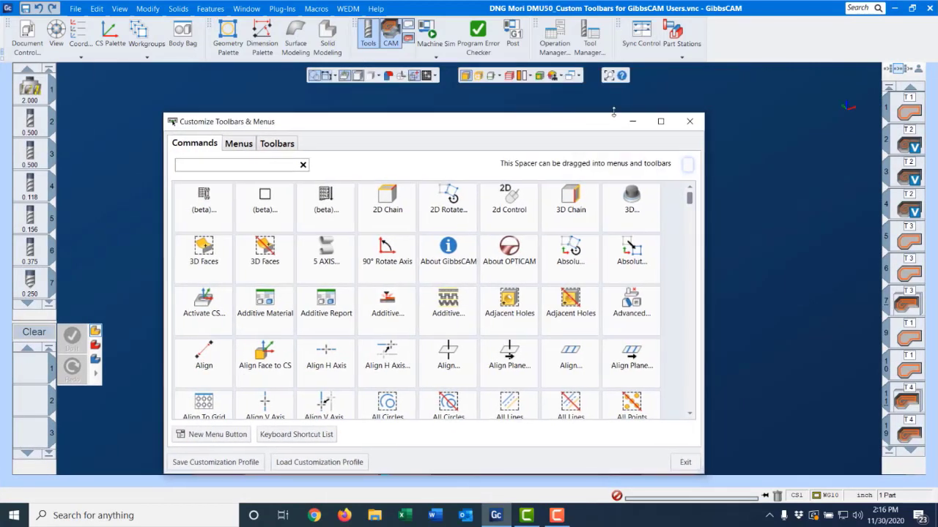
click(690, 122)
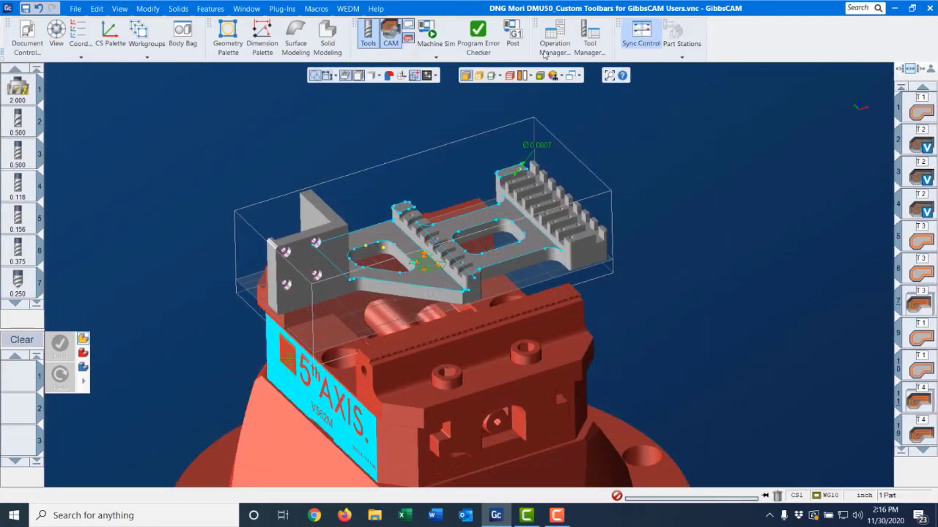
Step: Hide the MTM and Summaries toolbars
right_click(693, 9)
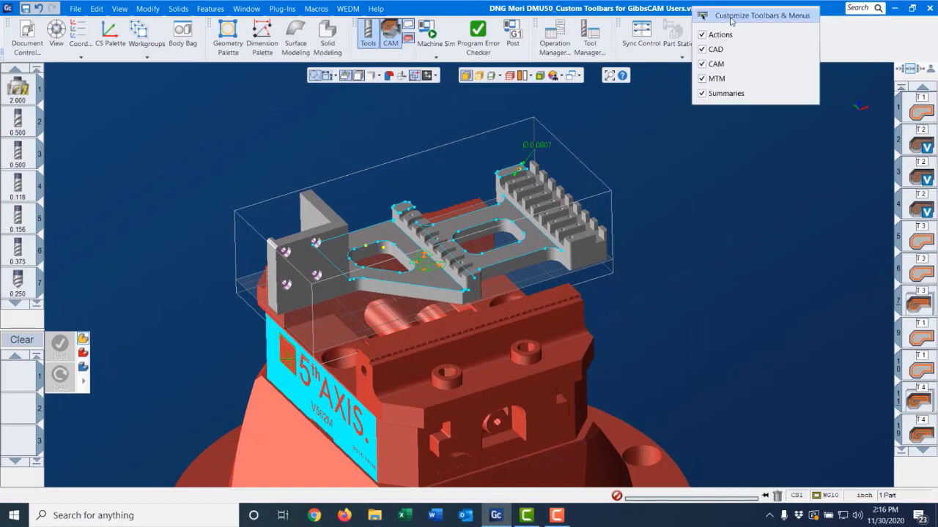
click(717, 79)
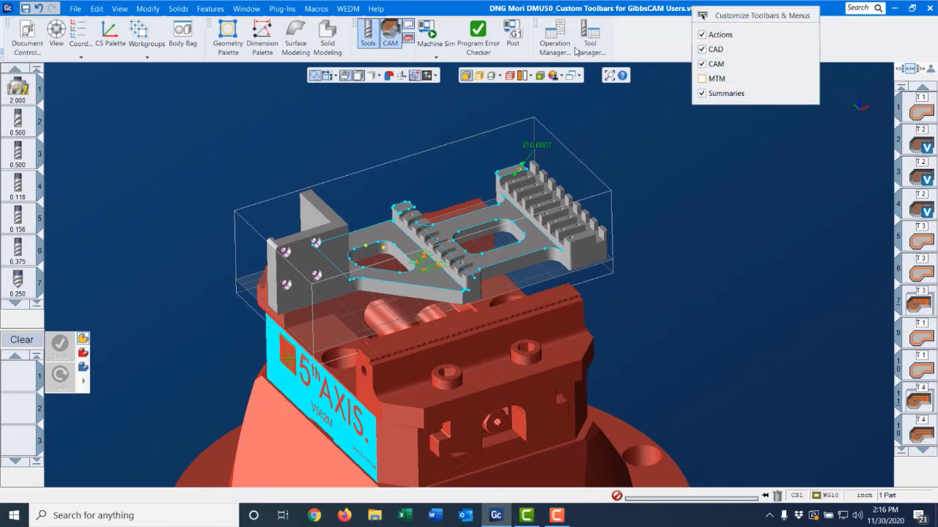
click(700, 93)
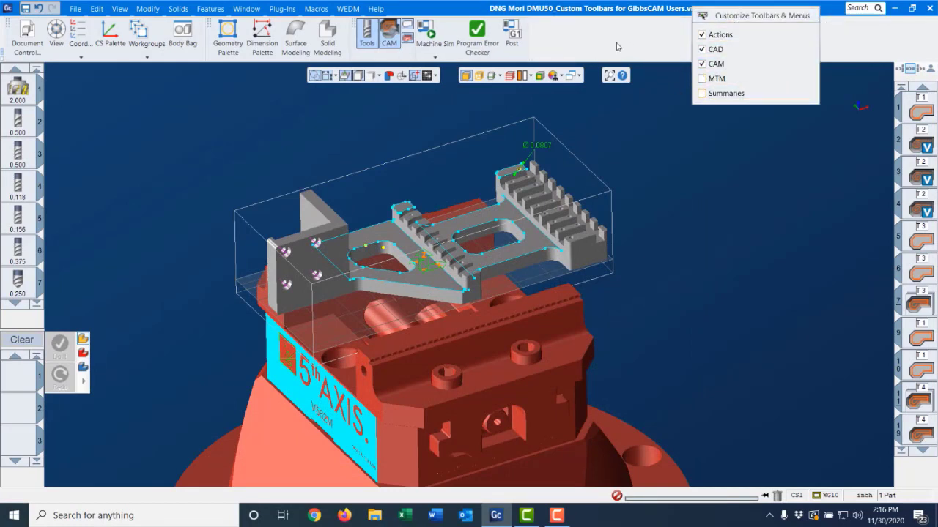
click(616, 47)
Step: Start customizing toolbars and menus, and remove the Program Error Checker command from the CAM toolbar
right_click(579, 7)
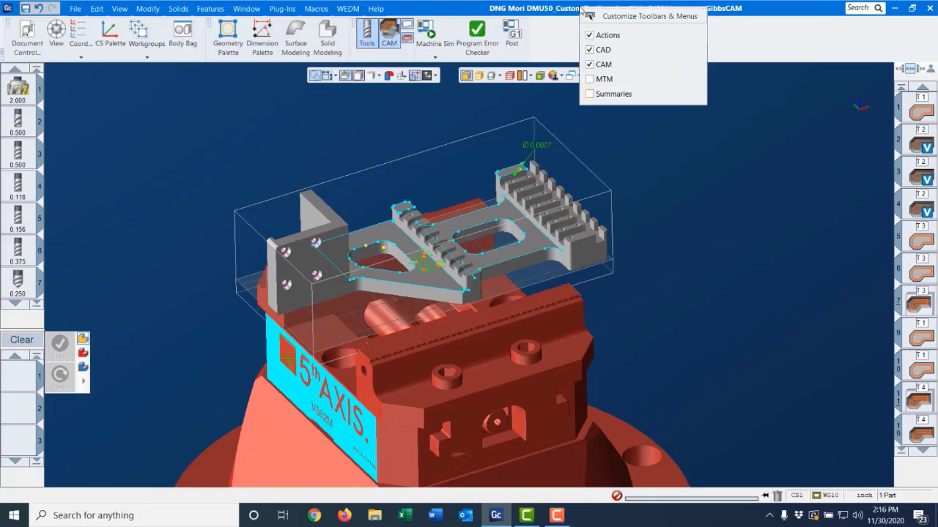
click(617, 19)
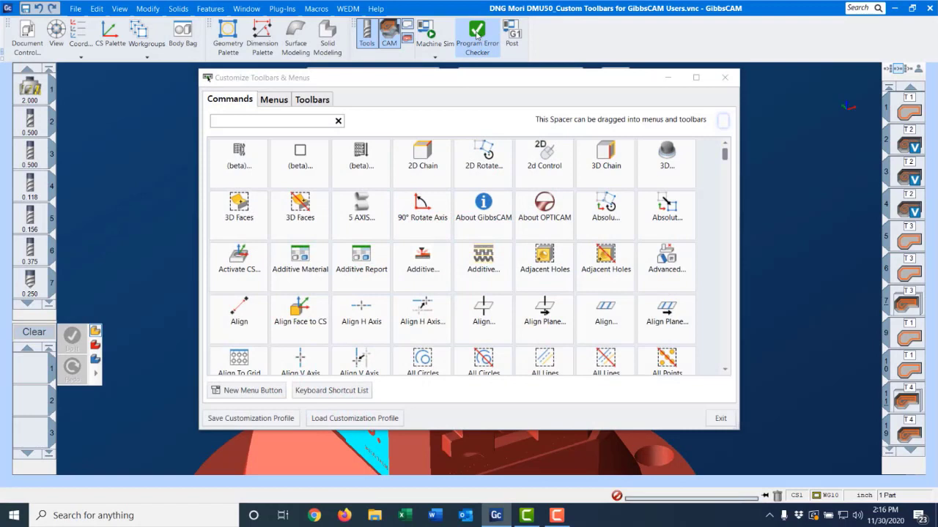
drag(477, 41, 373, 230)
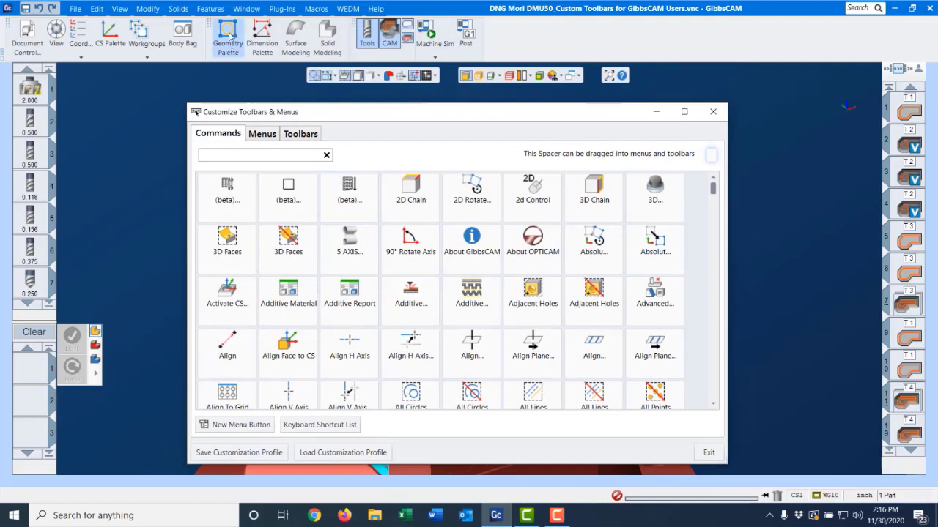
Step: Turn off the text labels of the Geometry Palette, Dimension Palette, Surface Modeling and Solid Modeling commands
right_click(228, 37)
click(248, 82)
right_click(260, 34)
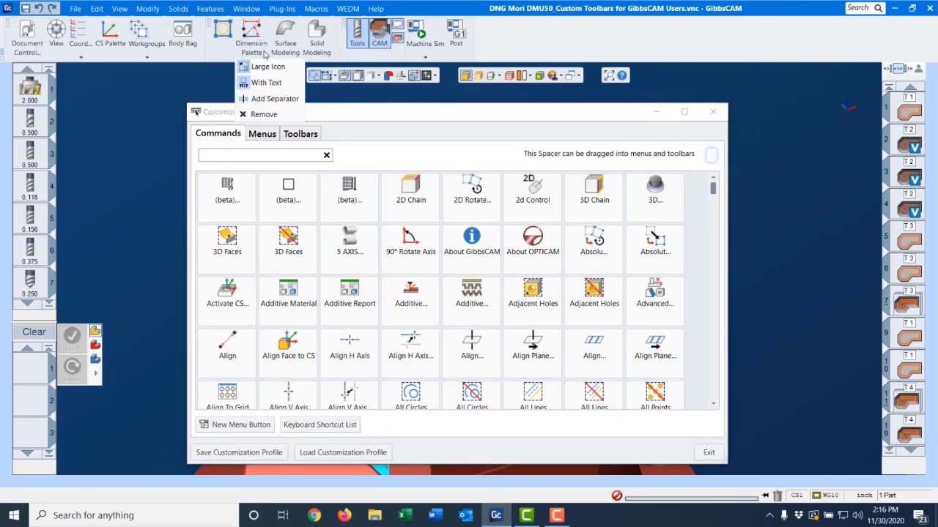
click(270, 82)
right_click(252, 35)
click(266, 82)
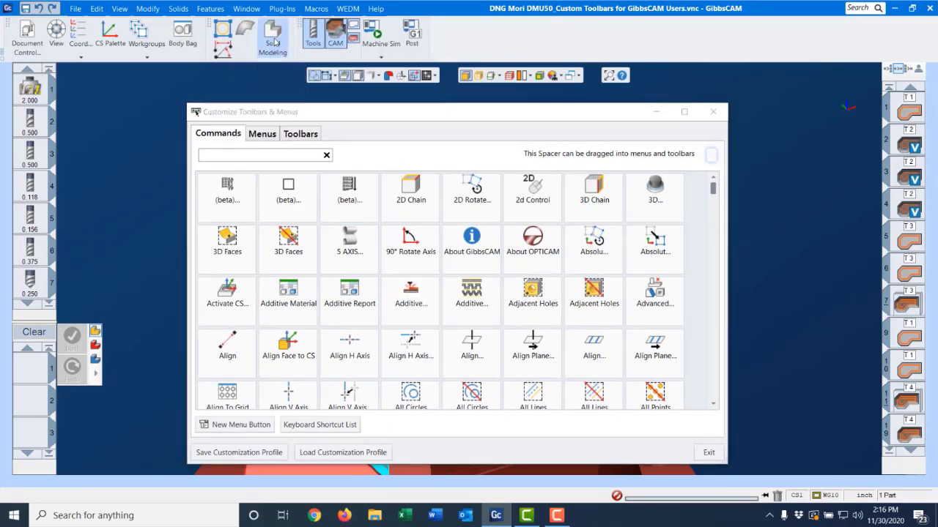
right_click(273, 35)
click(286, 82)
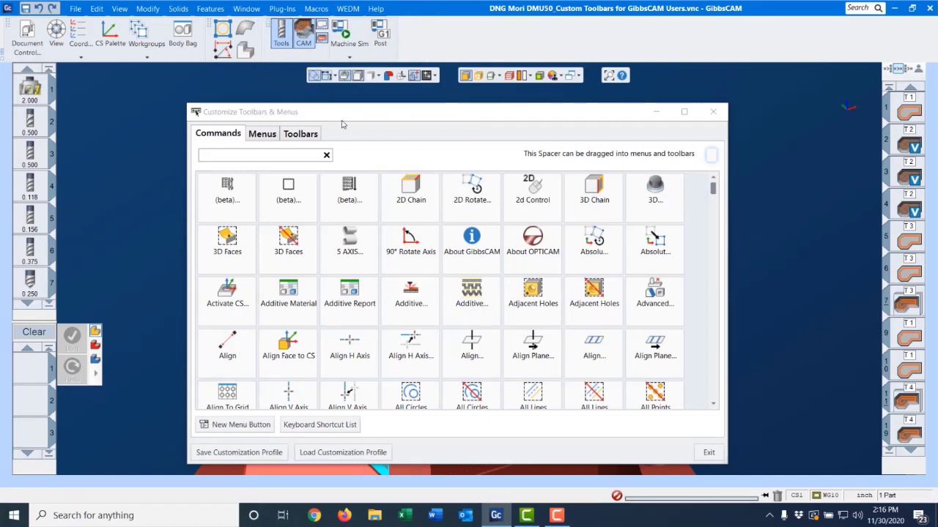
Step: Create a new toolbar named misc
drag(341, 117, 343, 101)
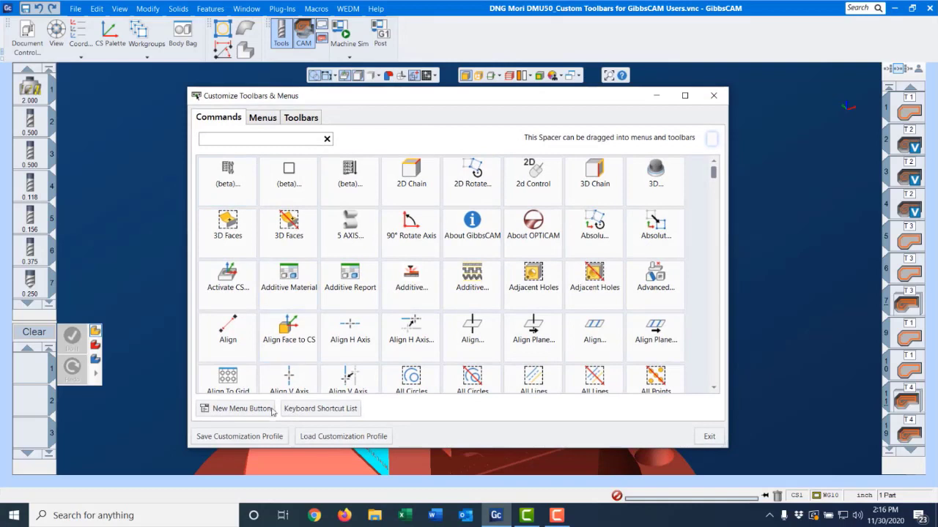
click(299, 119)
click(254, 244)
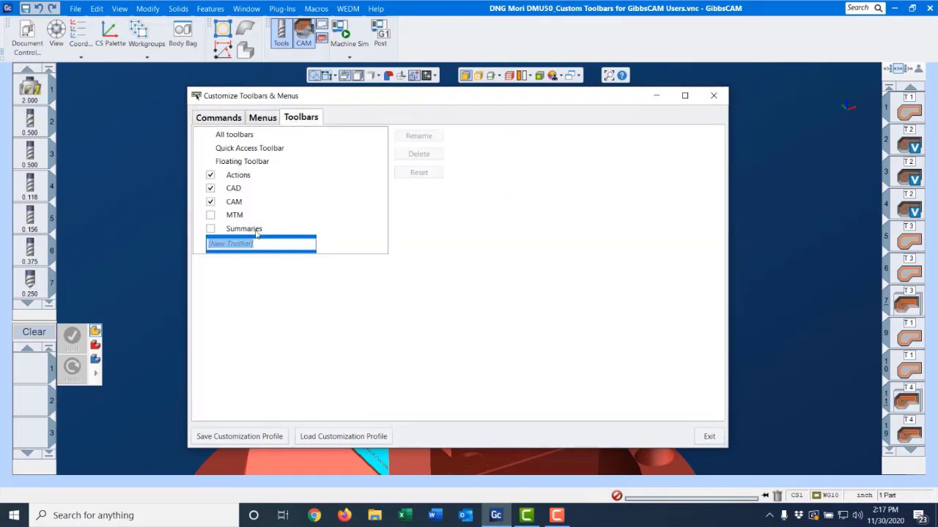
text(m)
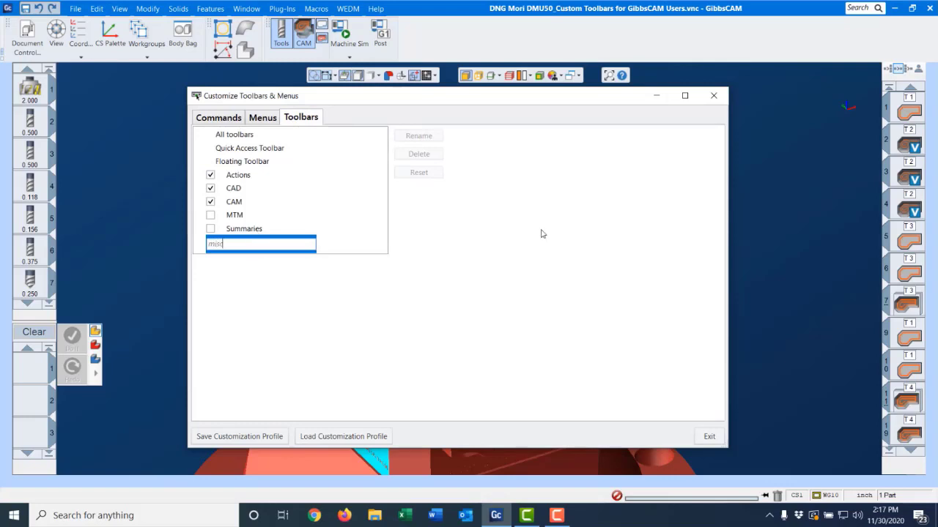
text(isc)
key(Return)
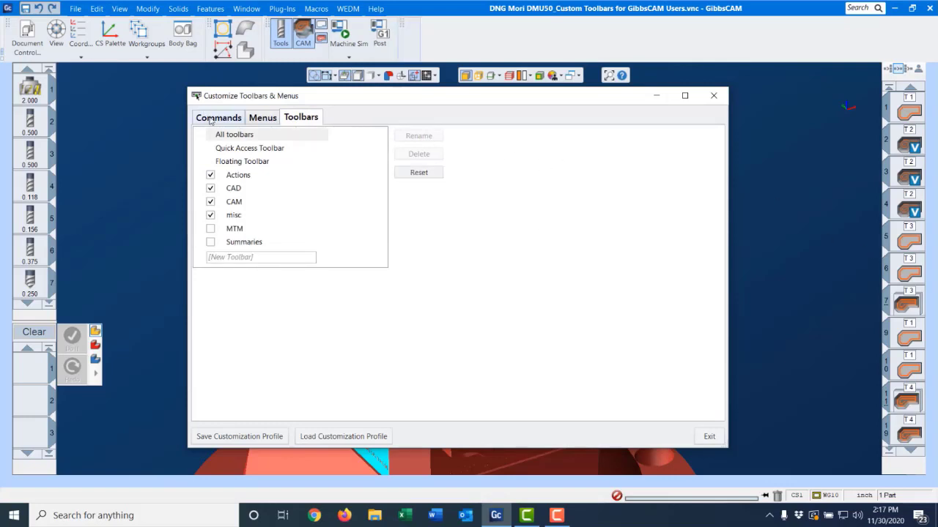
Step: Search the available commands for "show" and add the Show Position command to the new misc toolbar
click(212, 119)
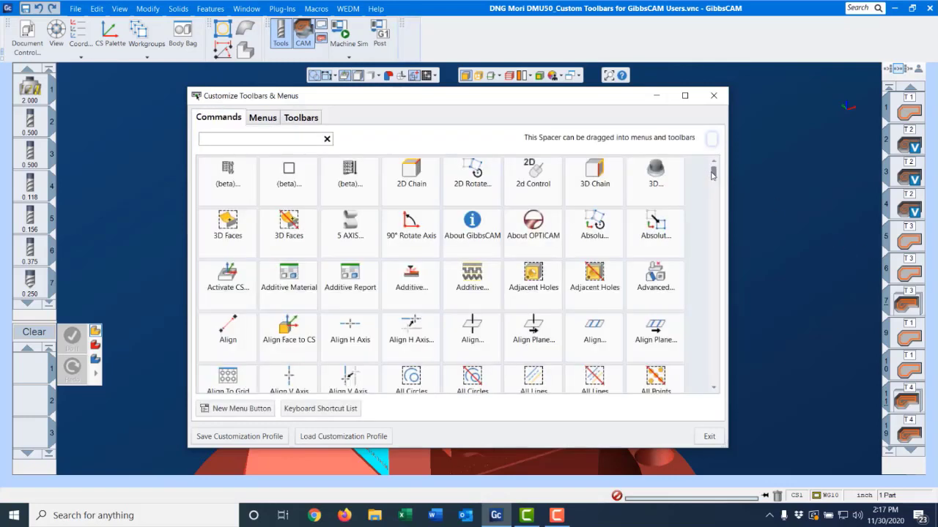
mouse_move(712, 175)
mouse_down()
mouse_move(713, 186)
mouse_move(713, 159)
mouse_up()
text(show)
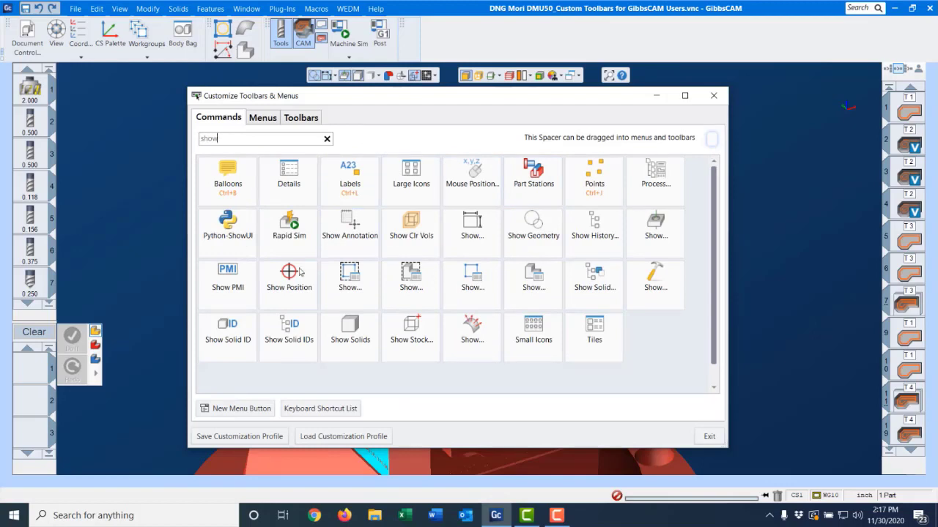
drag(291, 273, 408, 46)
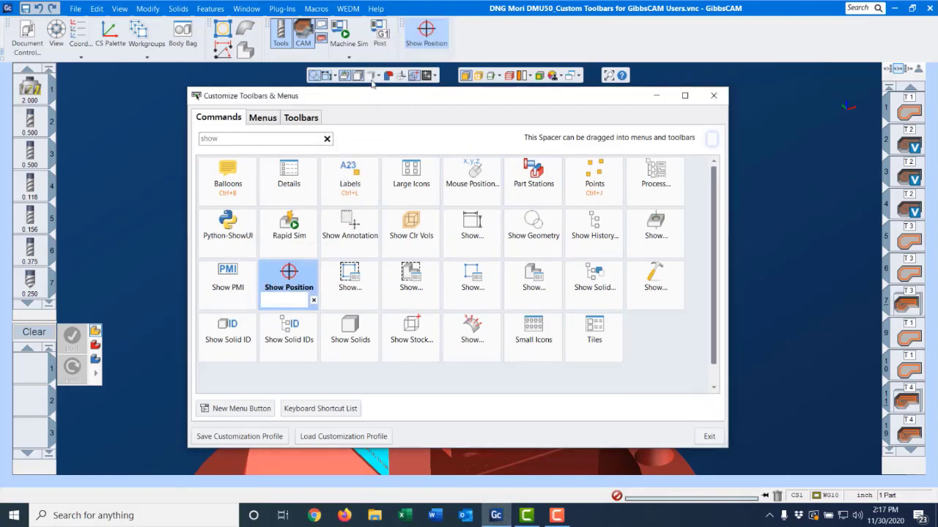
Step: Find the 2D Rotate and Translate commands and add them to the misc toolbar after Show Position
double_click(213, 138)
text(2d)
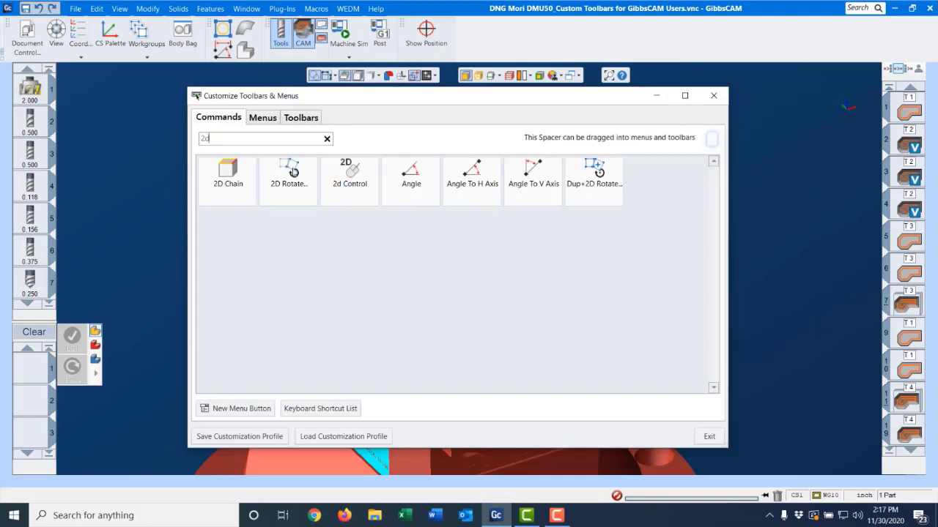
drag(293, 172, 468, 37)
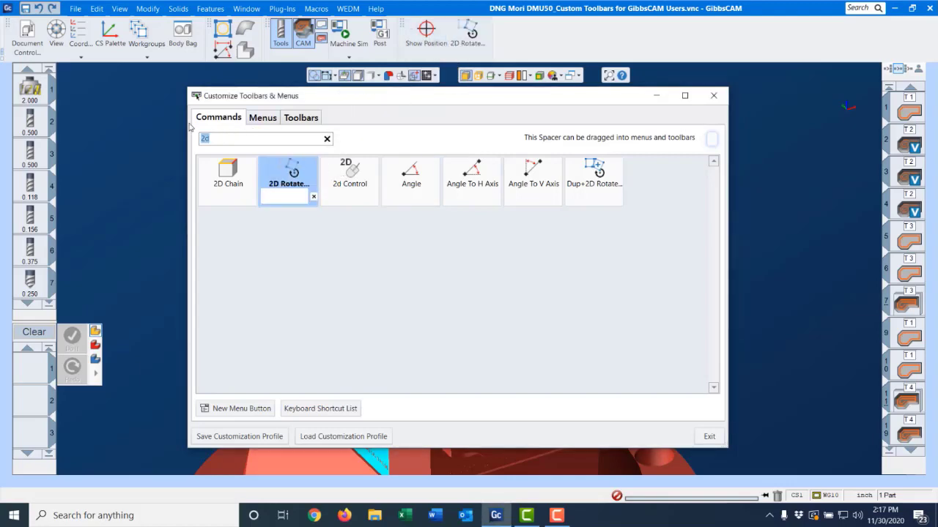
text(trans)
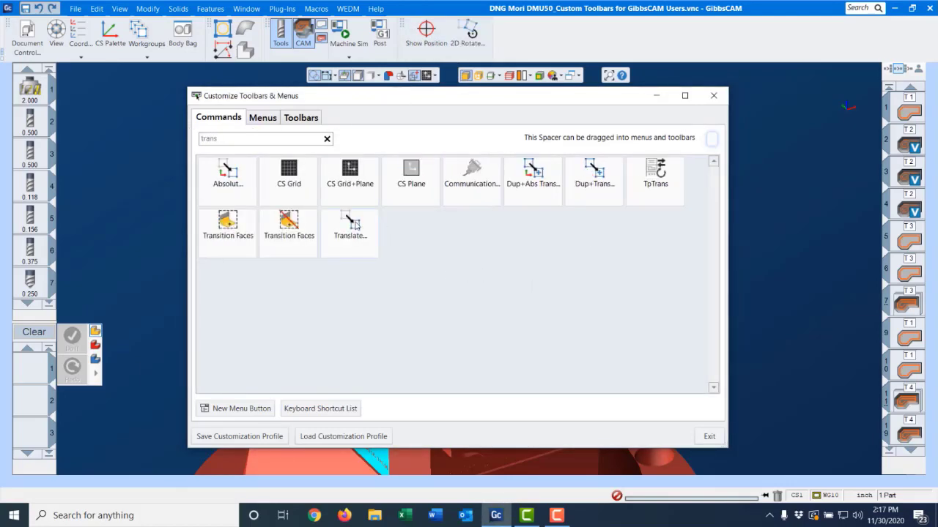
drag(354, 224, 506, 33)
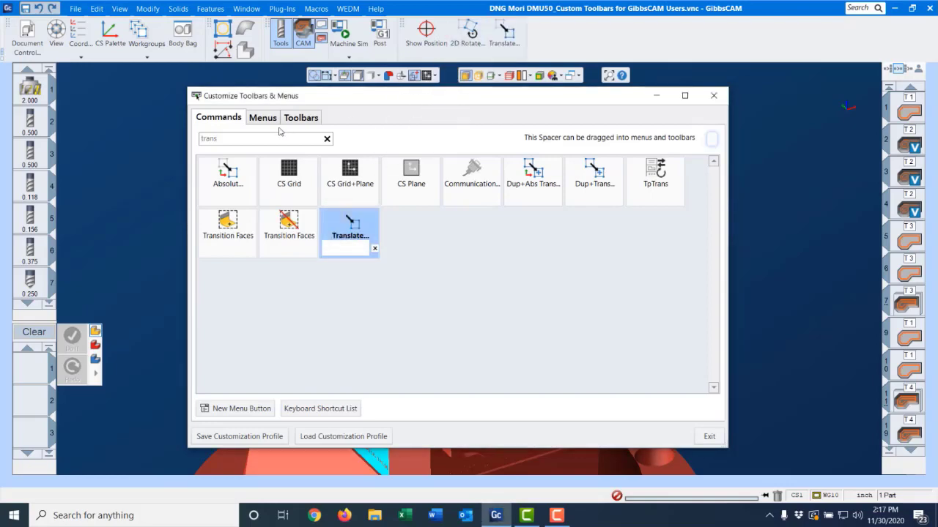
Step: Find the Move Part Origin and Mid-Point commands and add them to the misc toolbar after Translate
double_click(217, 138)
key(BackSpace)
text(mov)
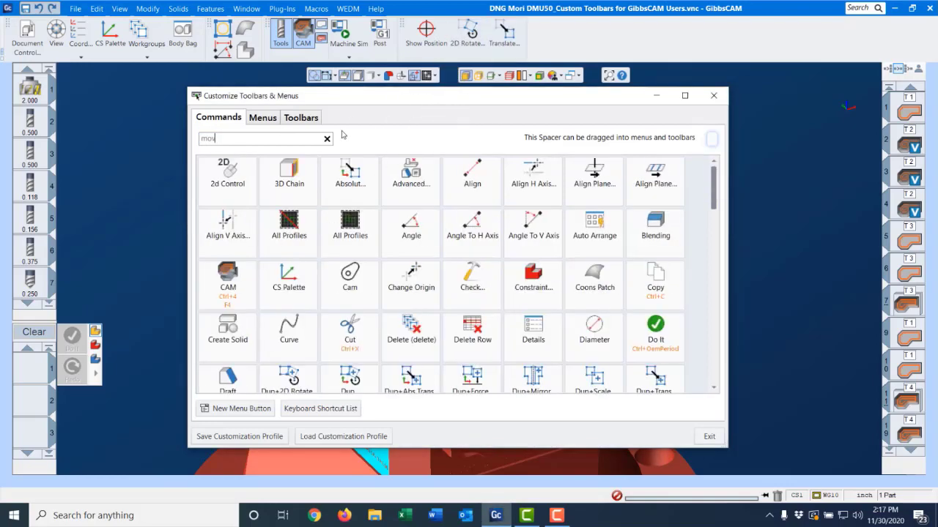
text(e p)
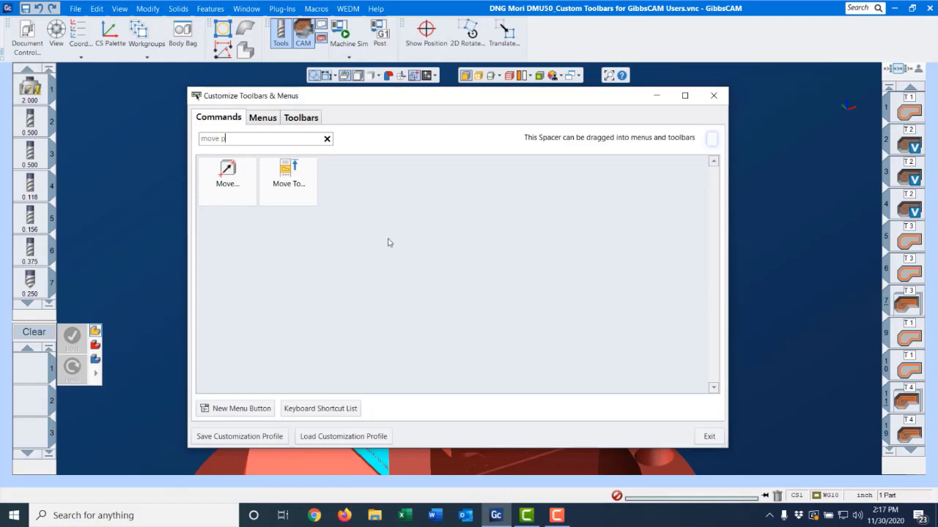
drag(241, 178, 539, 33)
drag(228, 139, 188, 129)
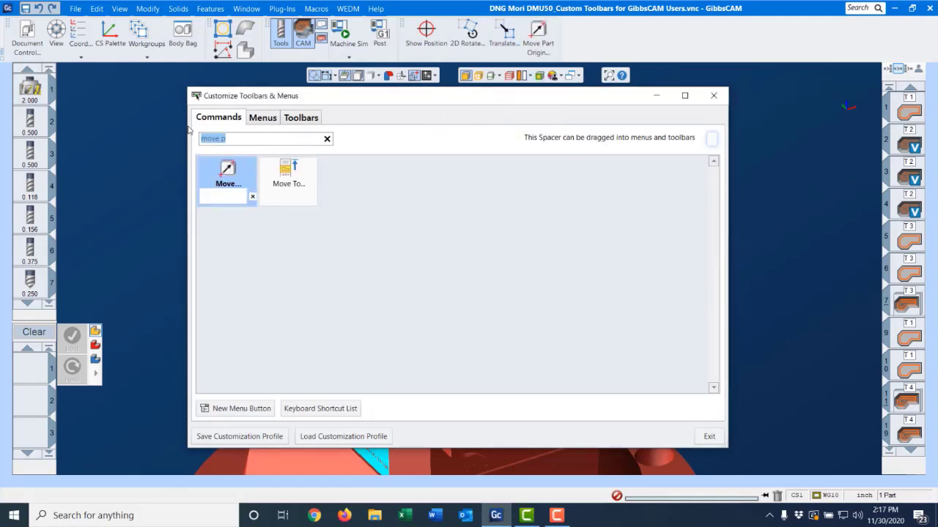
key(BackSpace)
text(mid)
drag(227, 172, 571, 37)
Step: Find the Center Point and CreatePoint commands and add them to the end of the misc toolbar
double_click(190, 134)
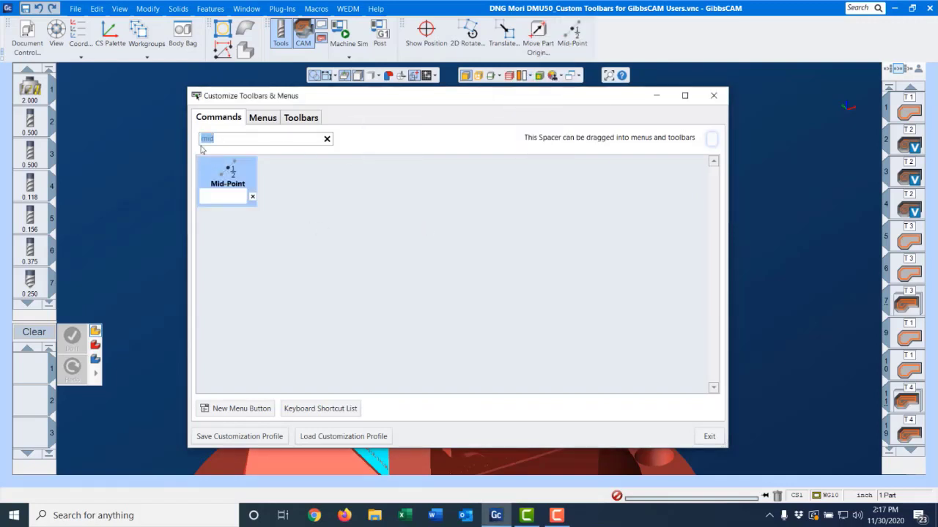
key(BackSpace)
text(cir)
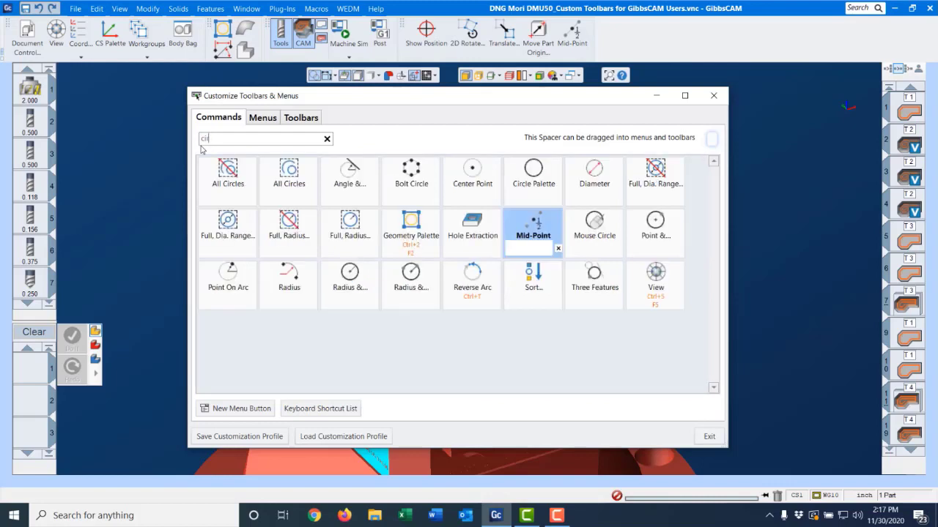
drag(478, 175, 575, 52)
double_click(206, 142)
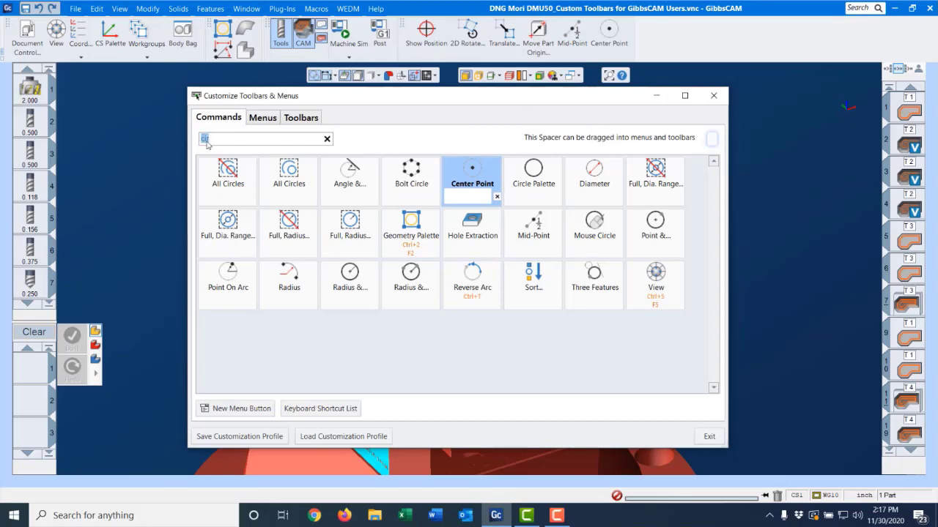
text(point)
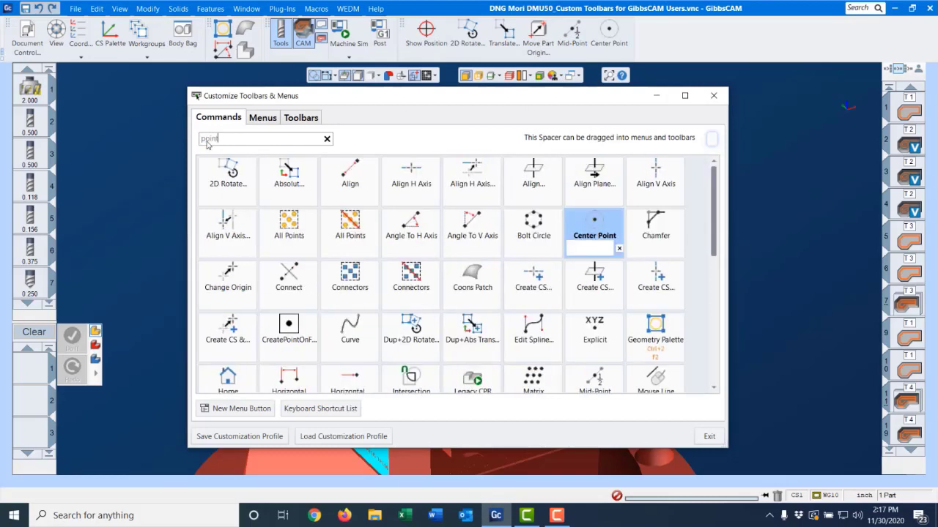
drag(293, 327, 616, 58)
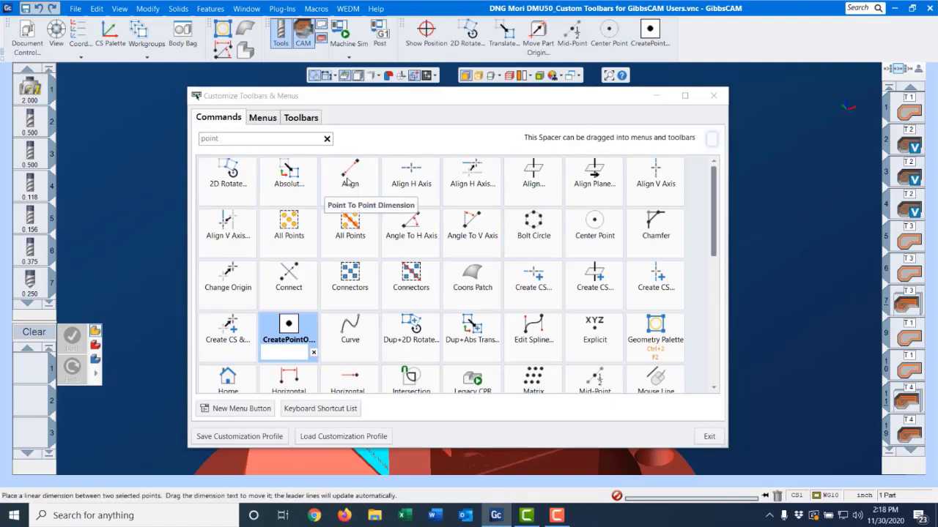
Step: Turn off the text labels of the CreatePoint, Center Point and Mid-Point commands on the misc toolbar
click(230, 119)
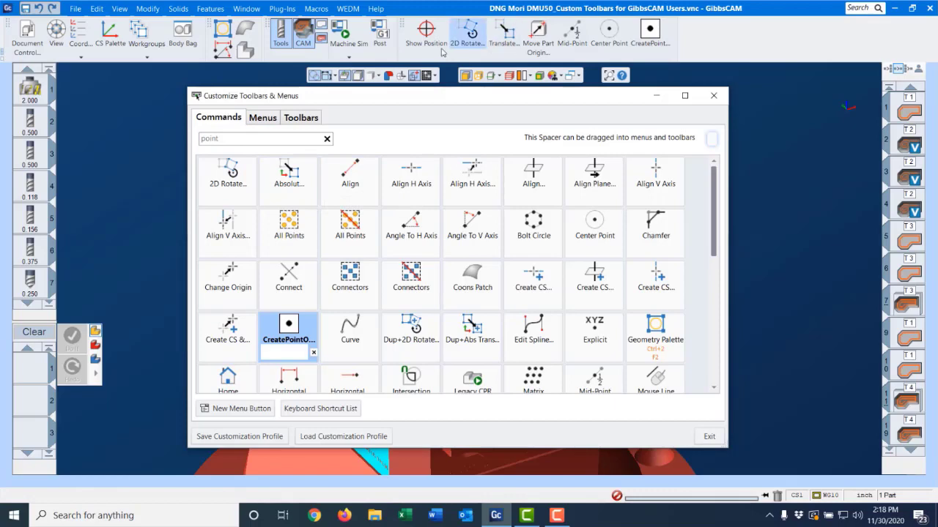
drag(560, 109, 544, 133)
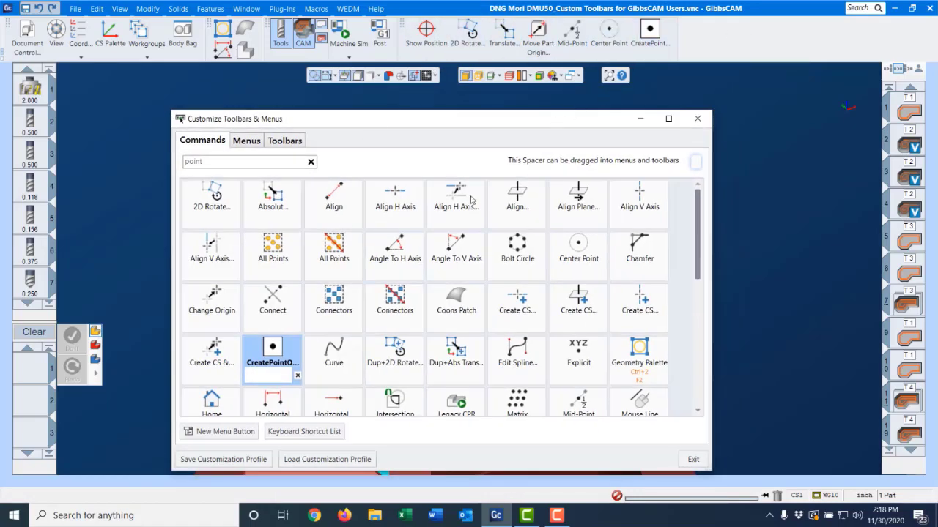
drag(458, 124, 457, 110)
right_click(649, 33)
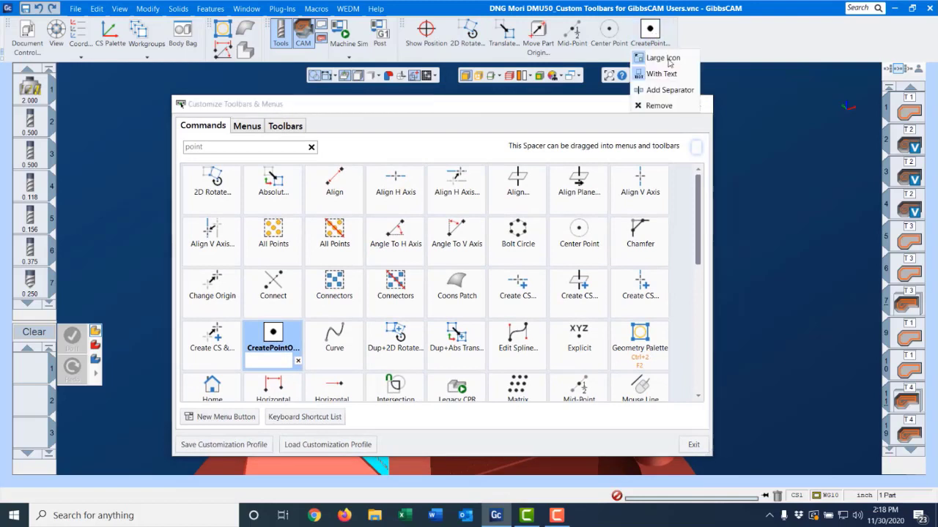
click(668, 75)
right_click(610, 34)
click(617, 76)
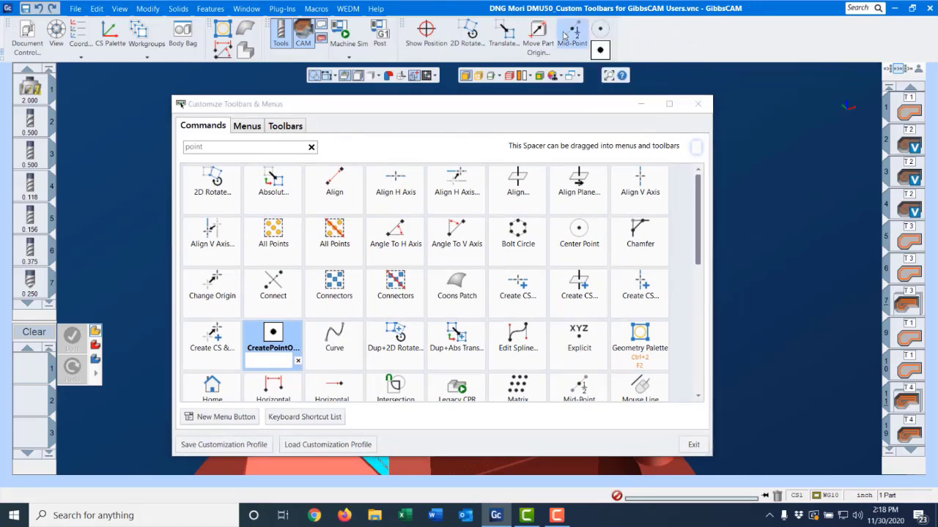
right_click(564, 35)
click(572, 73)
Step: Turn off the text labels of the Move Part Origin, Translate, 2D Rotate and Show Position commands on the misc toolbar
right_click(538, 33)
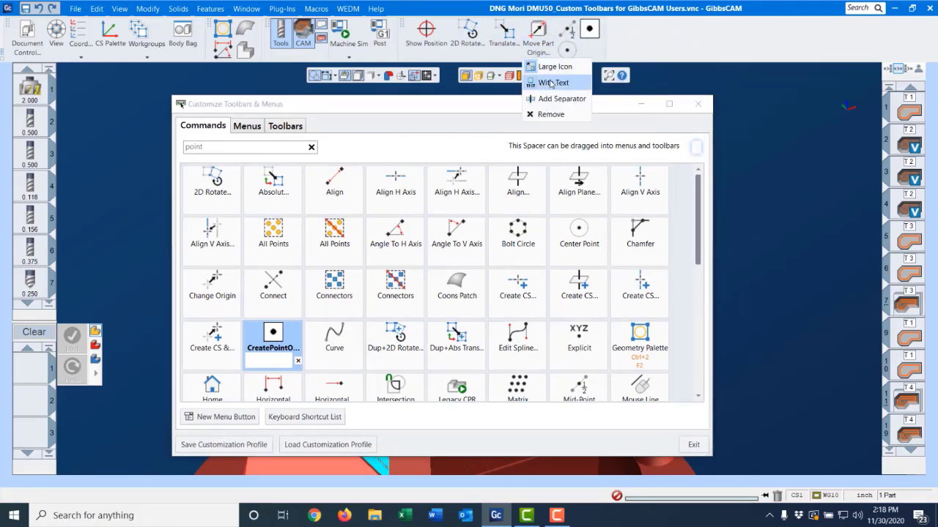
click(552, 83)
right_click(500, 33)
click(509, 73)
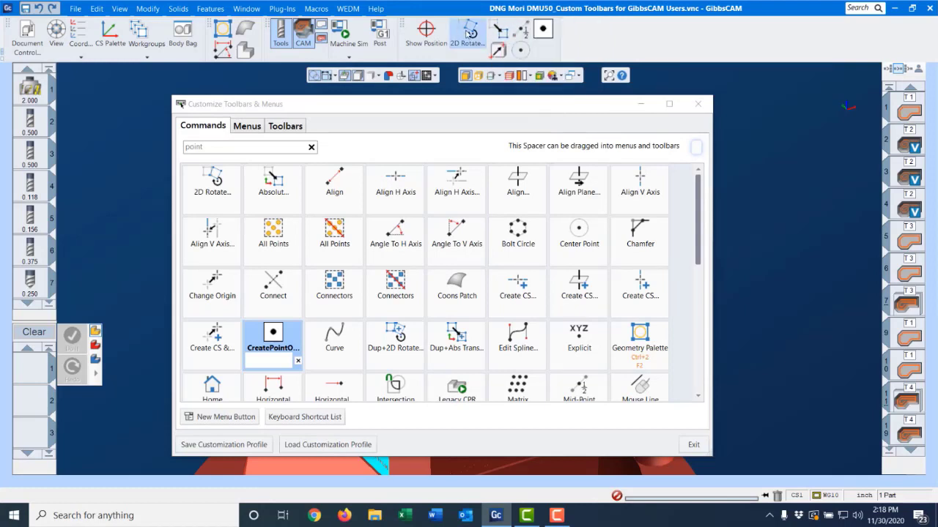
right_click(466, 33)
click(487, 75)
right_click(433, 34)
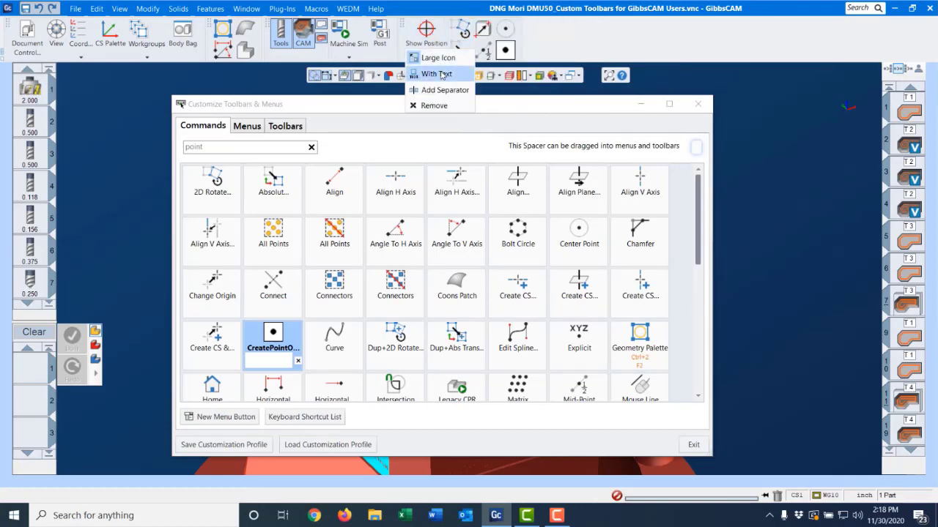
click(442, 74)
Step: Switch Show Position, 2D Rotate and Translate to small icons, and move the CreatePoint command above Center Point
right_click(418, 32)
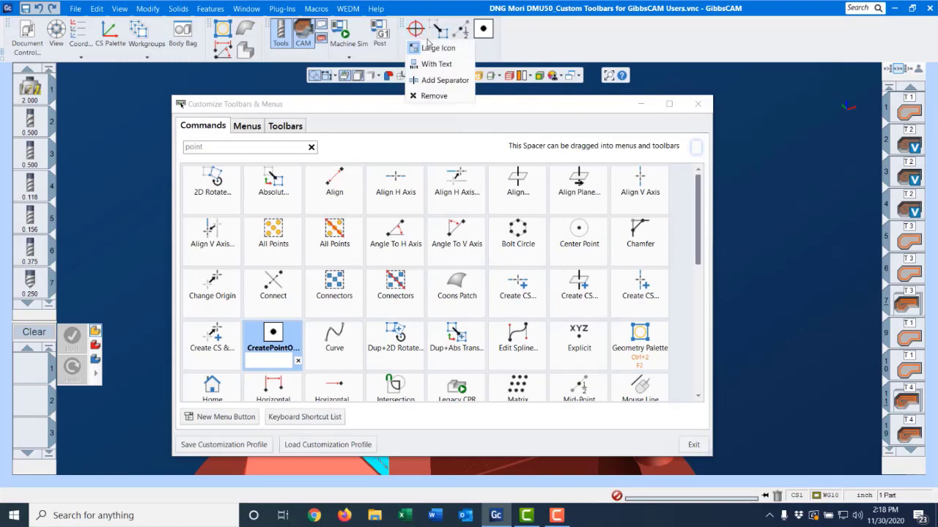
click(432, 48)
right_click(430, 32)
click(446, 47)
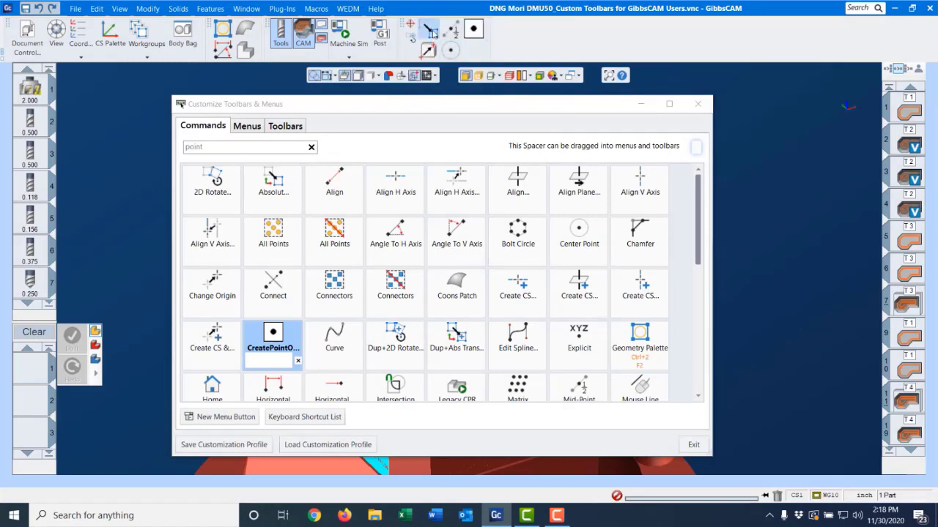
right_click(434, 34)
click(445, 49)
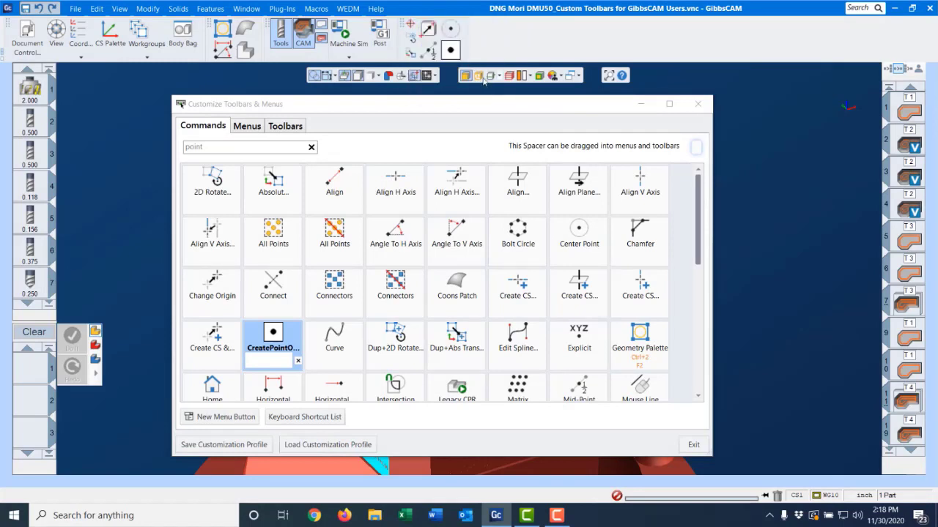
drag(449, 50, 444, 25)
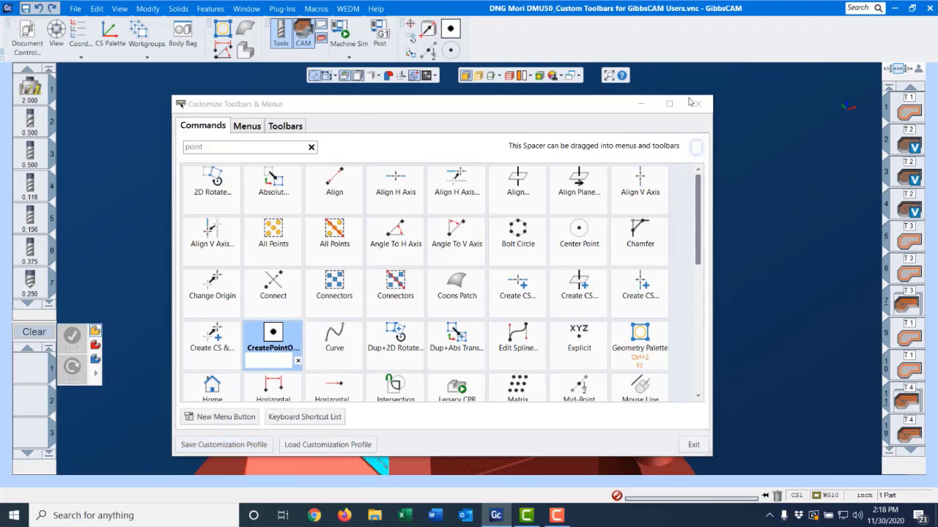
Step: Load the customization profile custom profile-1.cui from the Custom Profiles folder in Desktop > Training V12, and close the customization dialog
click(335, 445)
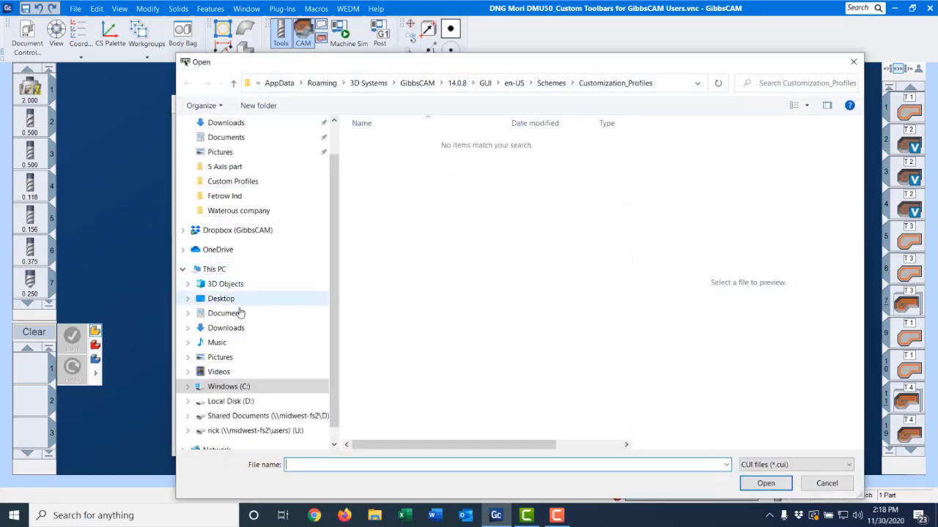
click(239, 314)
click(383, 212)
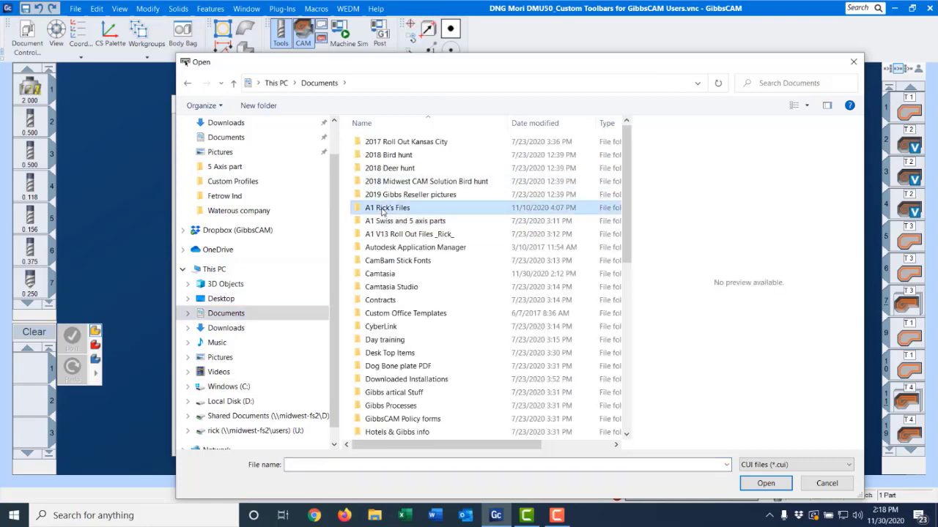
double_click(382, 208)
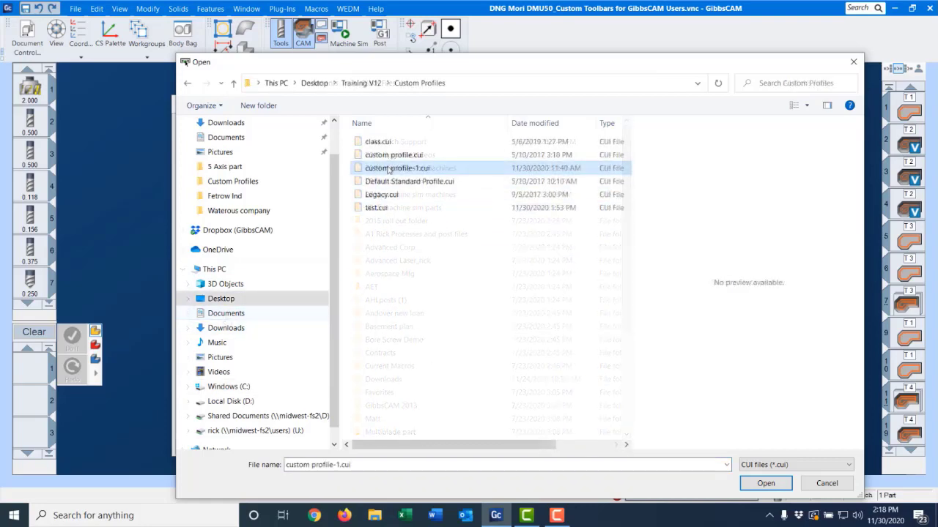
click(765, 483)
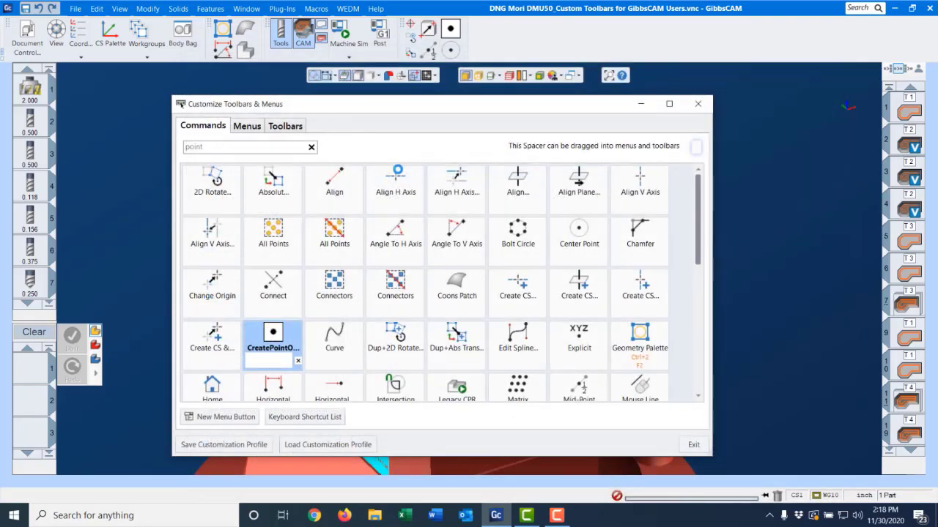
click(698, 105)
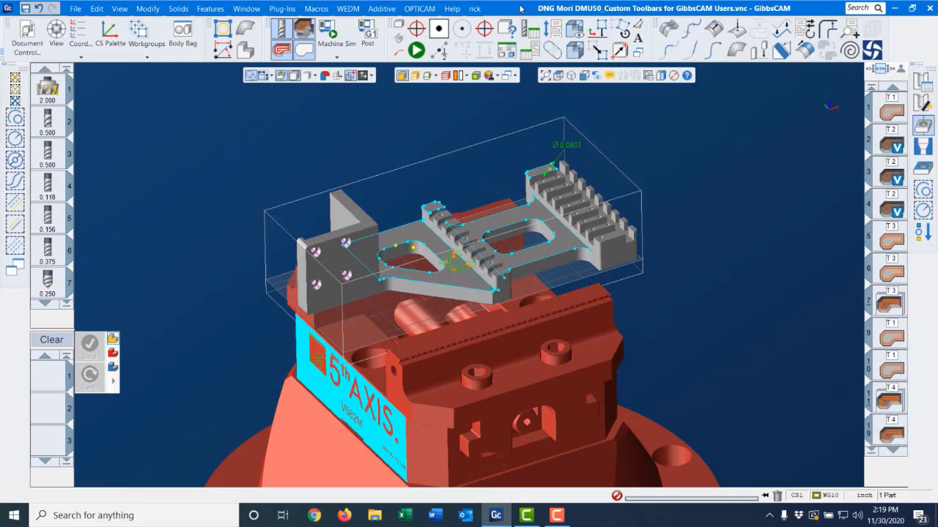
Step: Try docking the vertical toolbar beside the operation list among the horizontal toolbars, and return it to its vertical dock
drag(888, 81, 902, 49)
drag(843, 37, 888, 34)
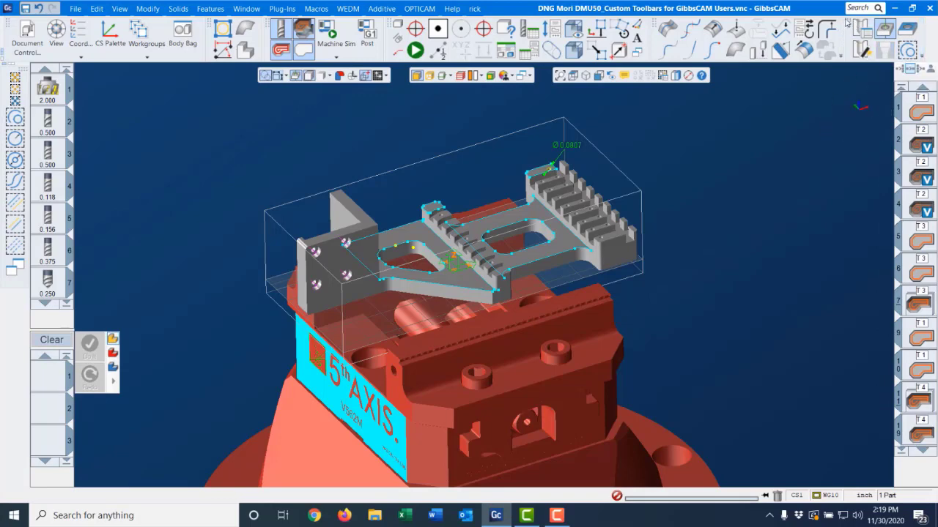
drag(790, 85, 932, 111)
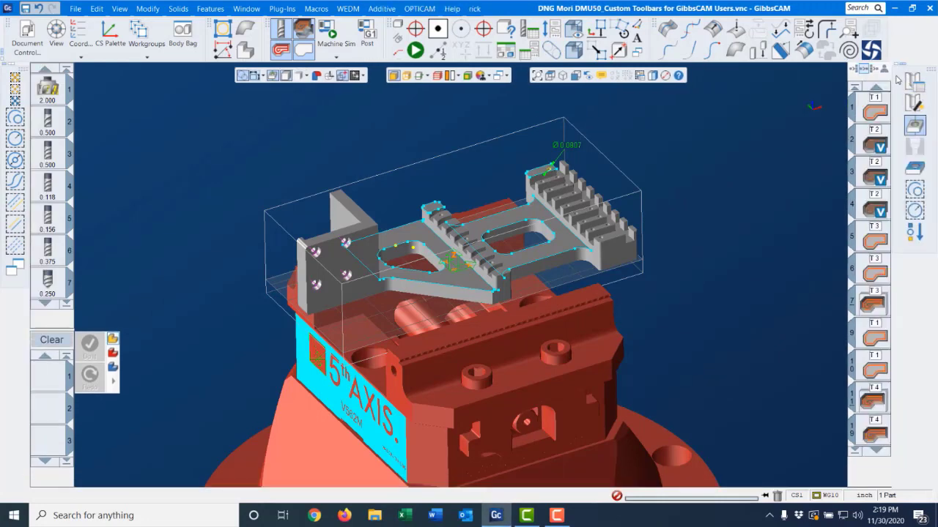
drag(898, 66, 889, 66)
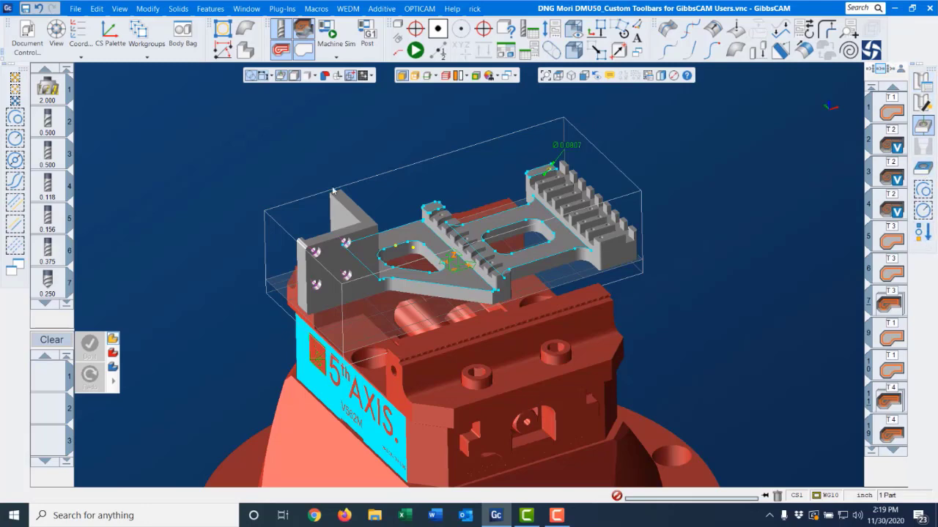
Step: Shift the vertical toolbar with the selection commands beside the tool list to another dock position, and move it back
click(11, 64)
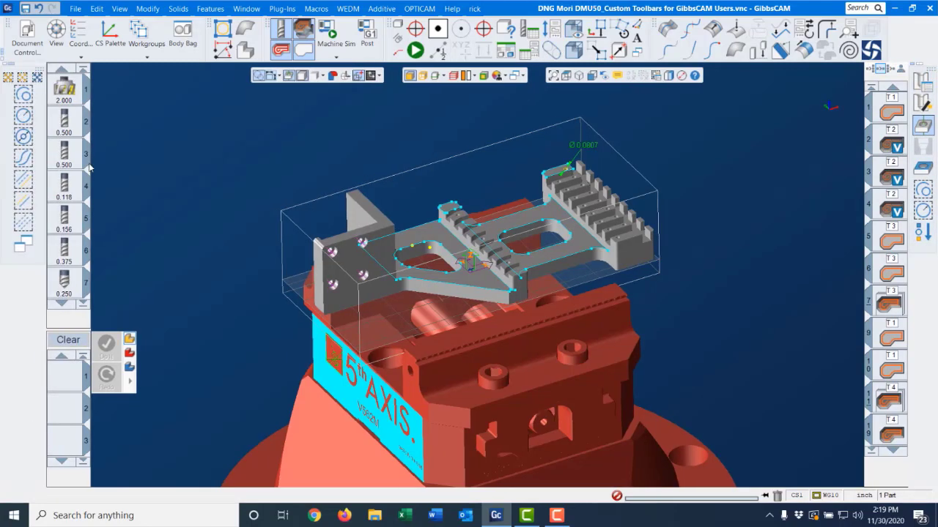
click(4, 65)
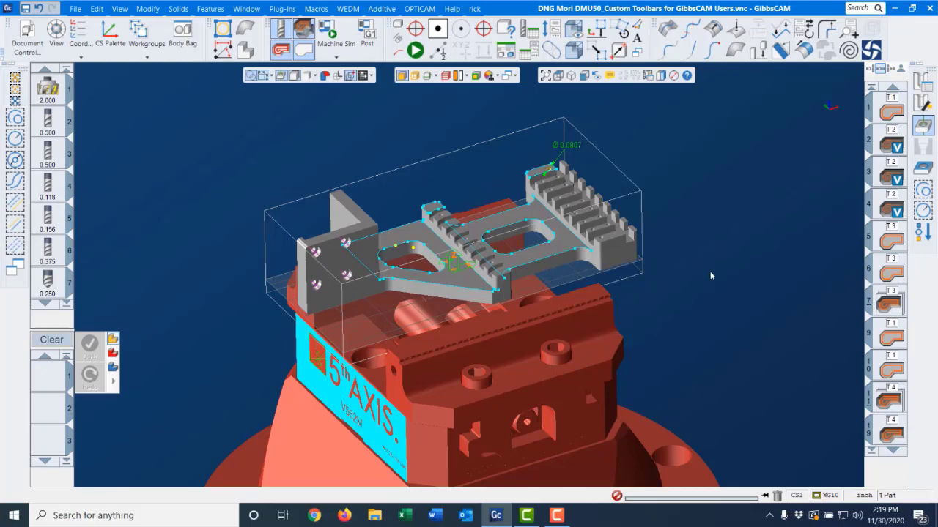
middle_drag(710, 272, 748, 235)
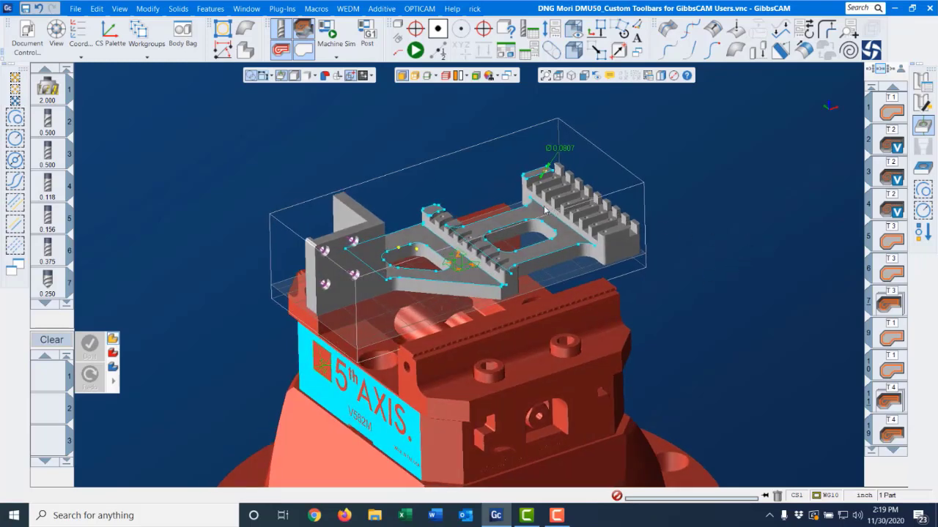